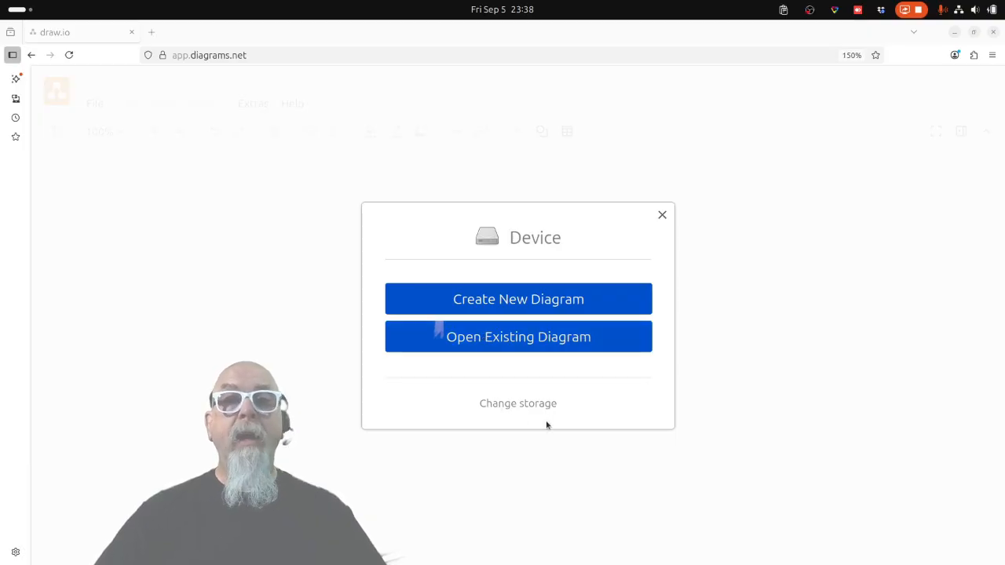
# Create a new blank diagram on the device with the file name demo.drawio
pyautogui.click(484, 297)
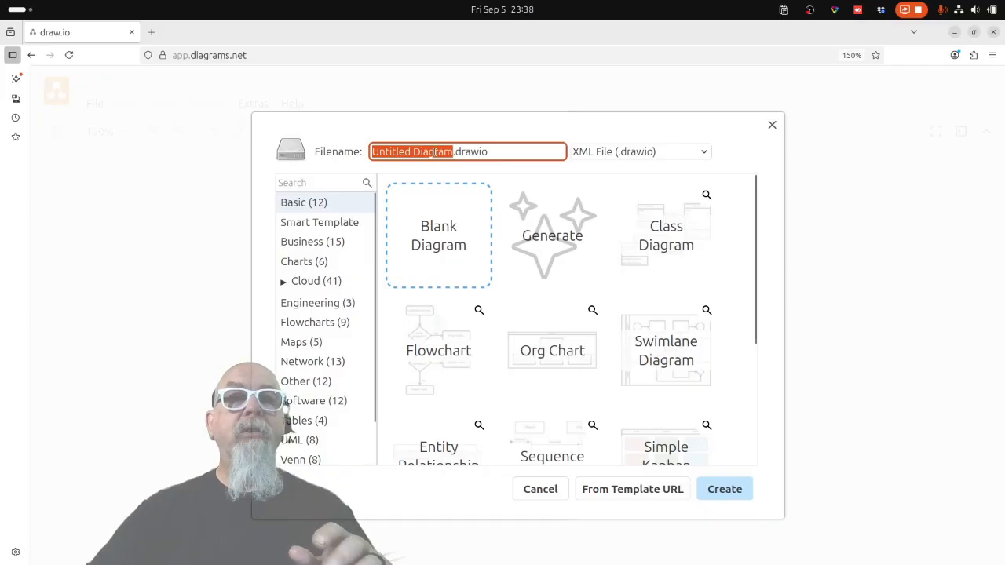
pyautogui.write('dem')
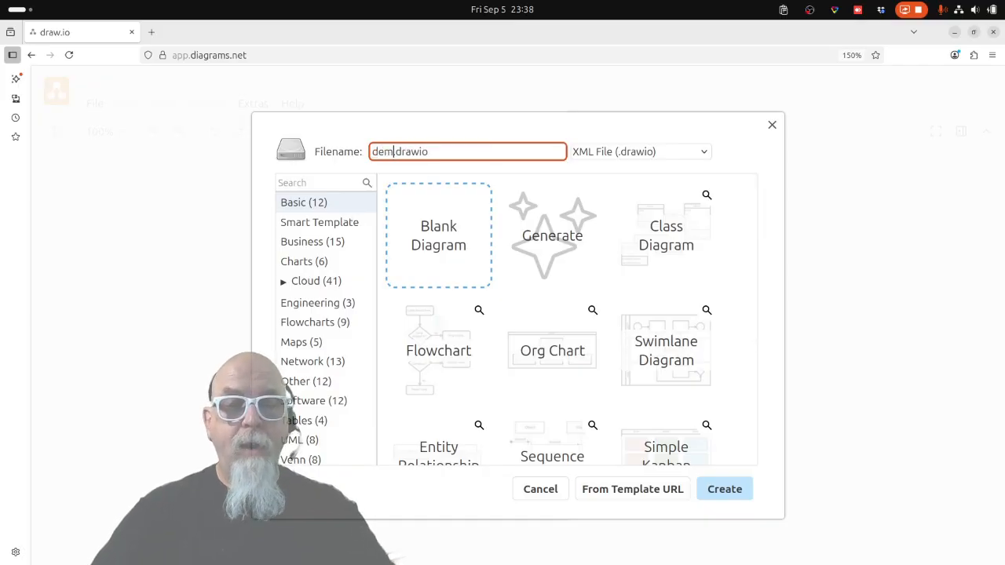
pyautogui.write('o')
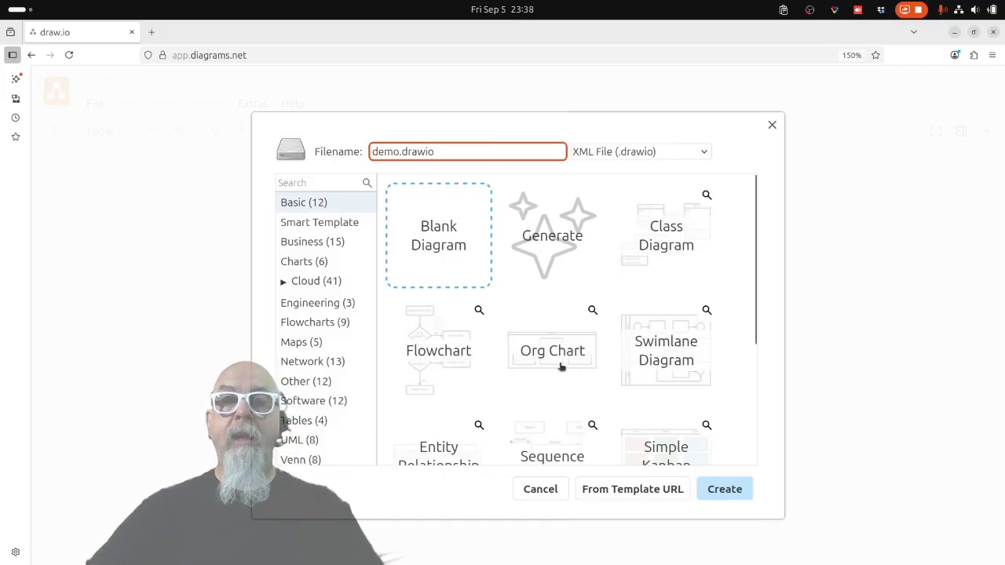
pyautogui.click(725, 488)
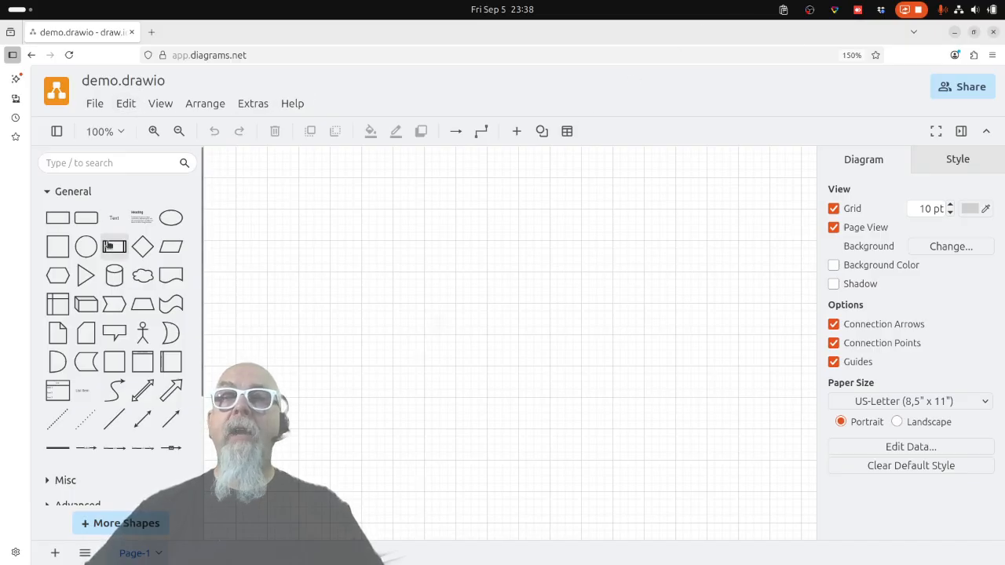
pyautogui.scroll(-3, 83, 360)
pyautogui.scroll(3, 83, 359)
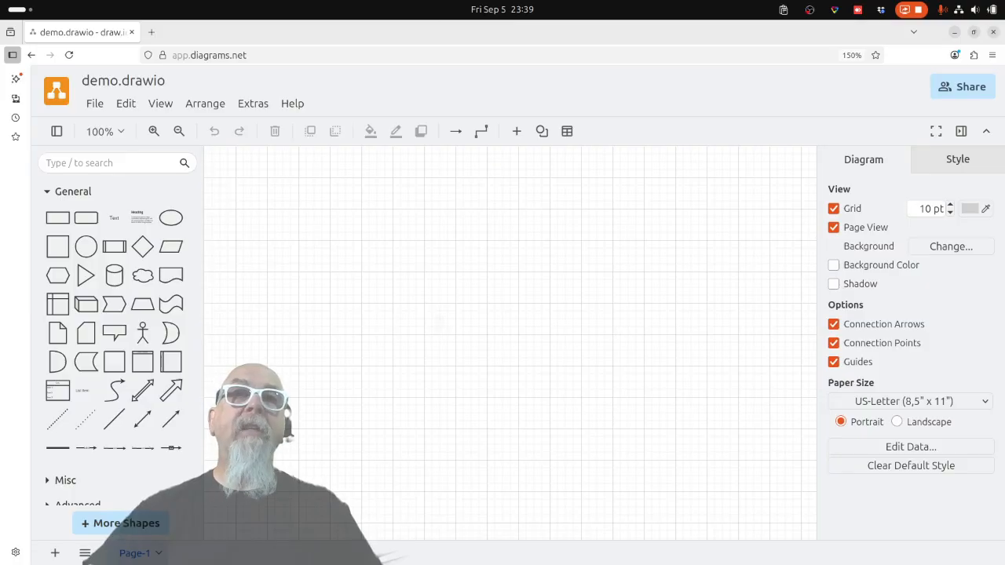
# Load Scratchpad.xml from the Downloads folder into the diagram editor's shape library and close the file manager
pyautogui.moveTo(372, 0); pyautogui.dragTo(459, 194)
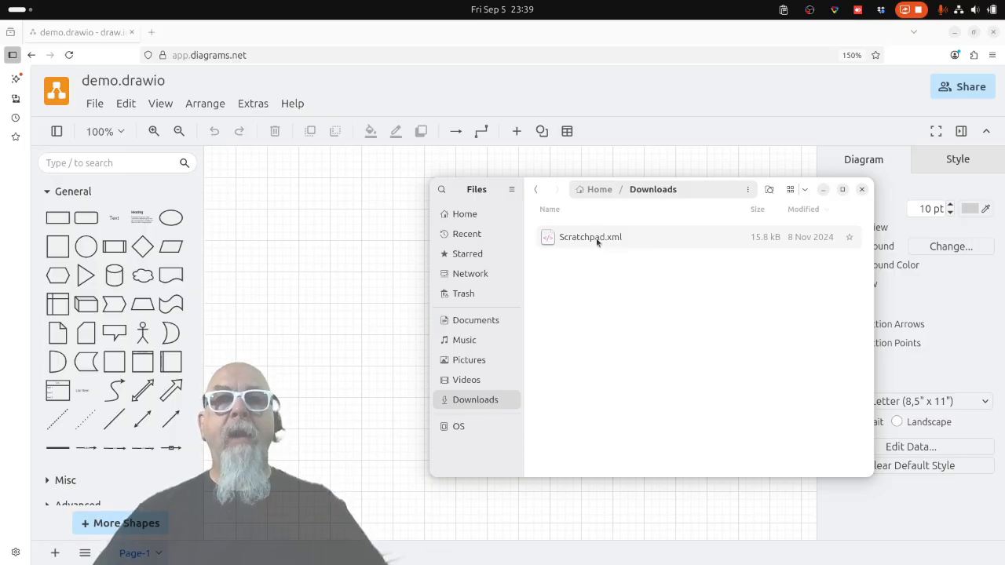
pyautogui.moveTo(603, 238)
pyautogui.mouseDown()
pyautogui.moveTo(395, 236)
pyautogui.moveTo(135, 192)
pyautogui.mouseUp()
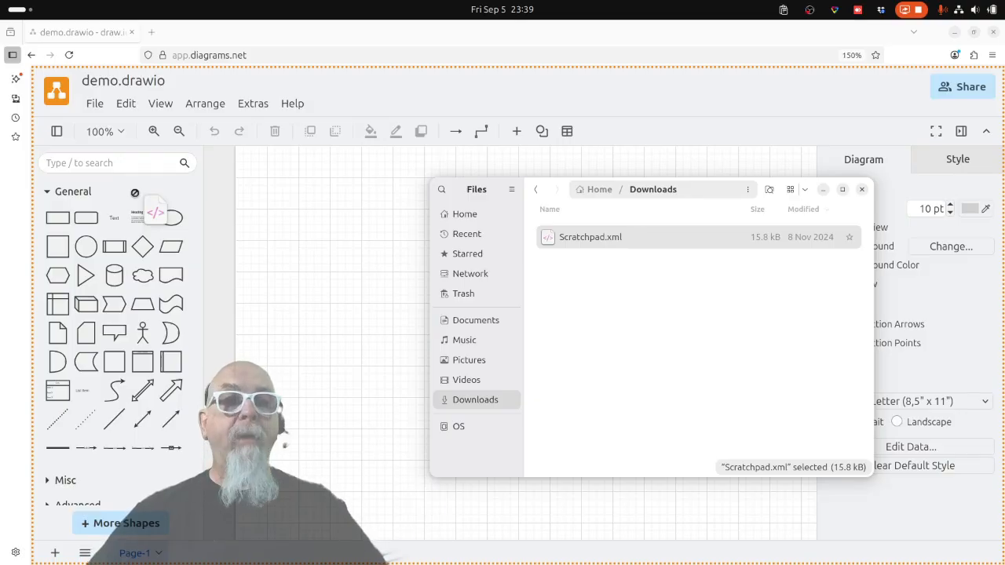
pyautogui.moveTo(135, 192); pyautogui.dragTo(135, 192)
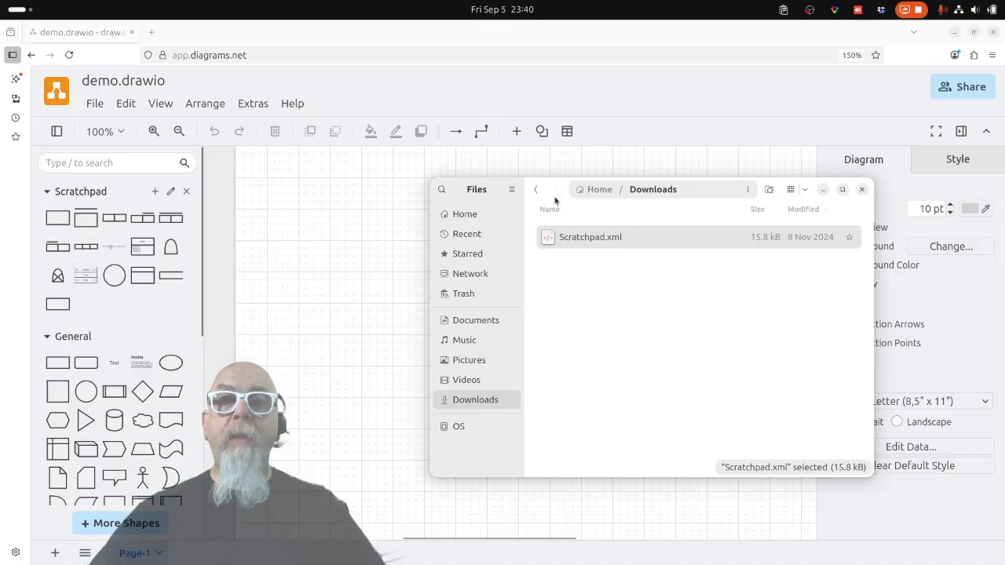
pyautogui.click(862, 189)
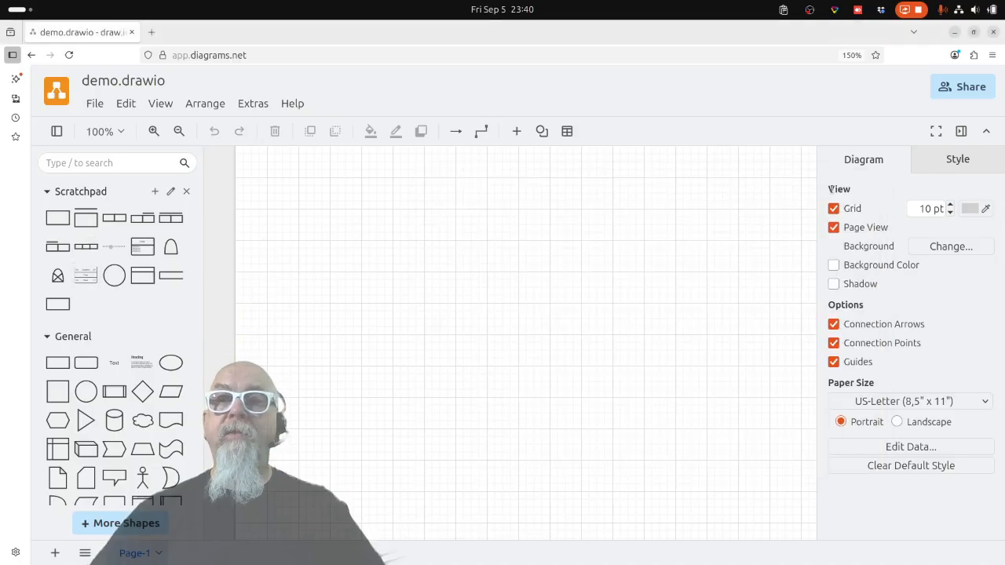
# Preview the ORM shapes in the imported Scratchpad library and the rounded rectangle among the General shapes
pyautogui.moveTo(67, 224)
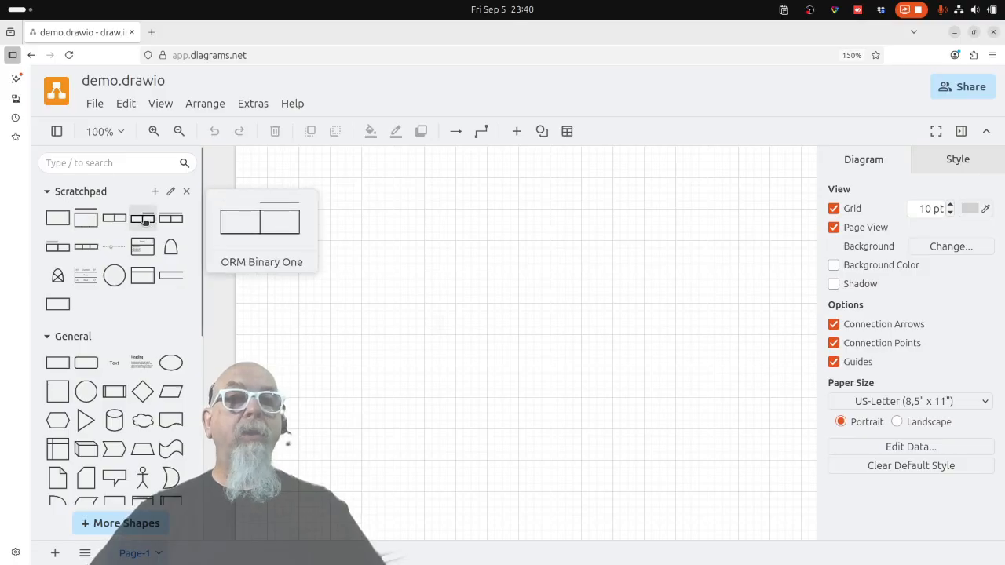
pyautogui.moveTo(175, 222)
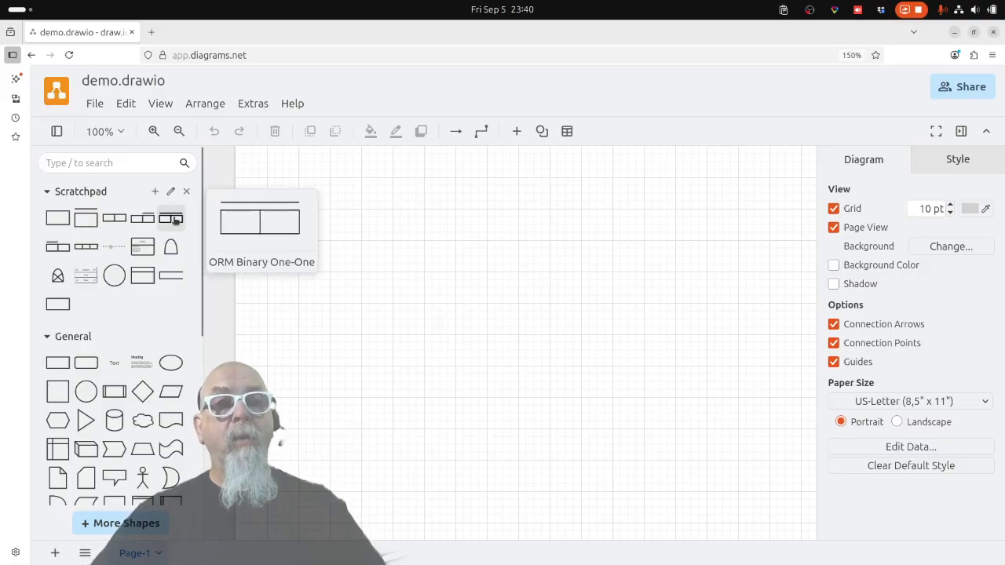
pyautogui.moveTo(69, 250)
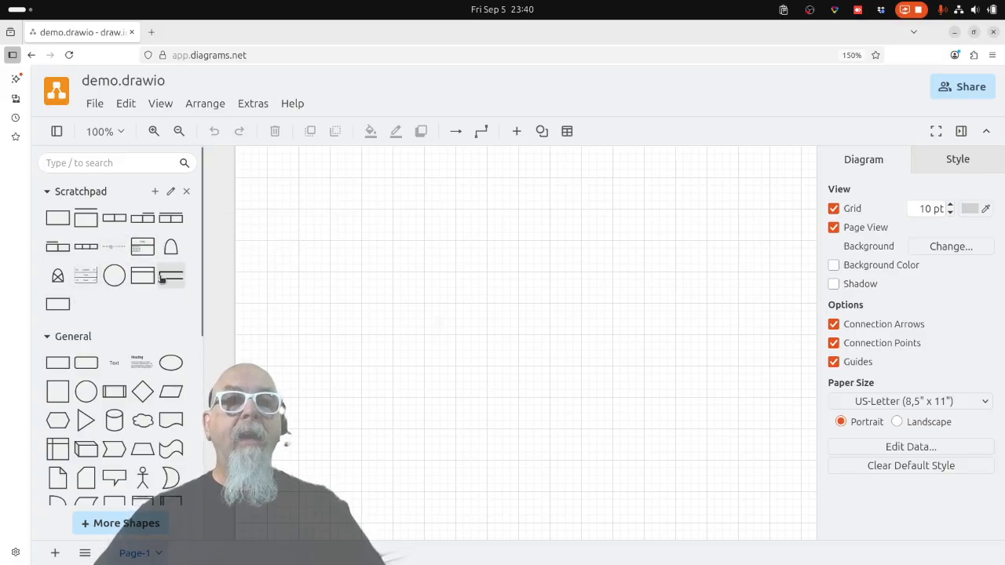
pyautogui.moveTo(161, 281)
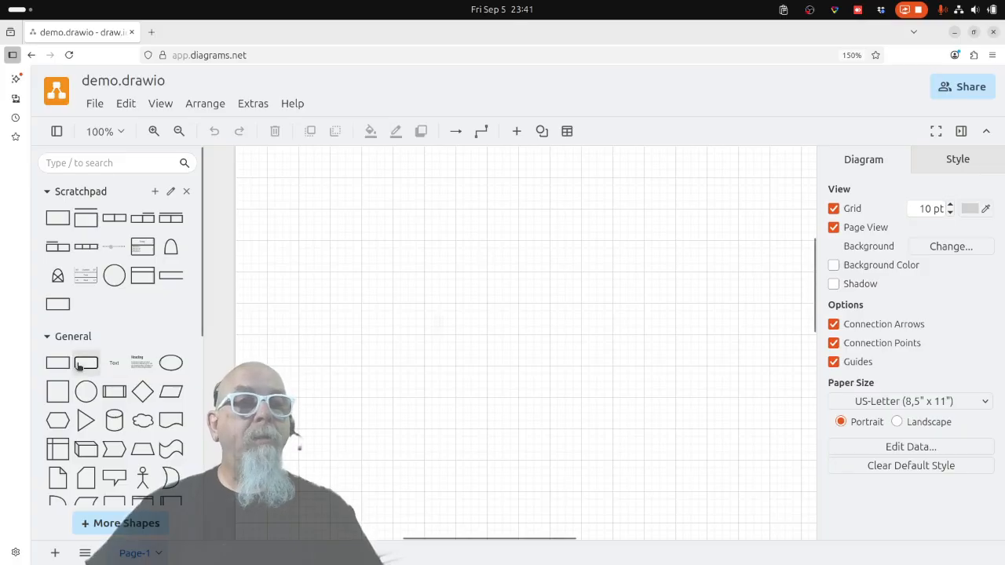
pyautogui.moveTo(79, 367)
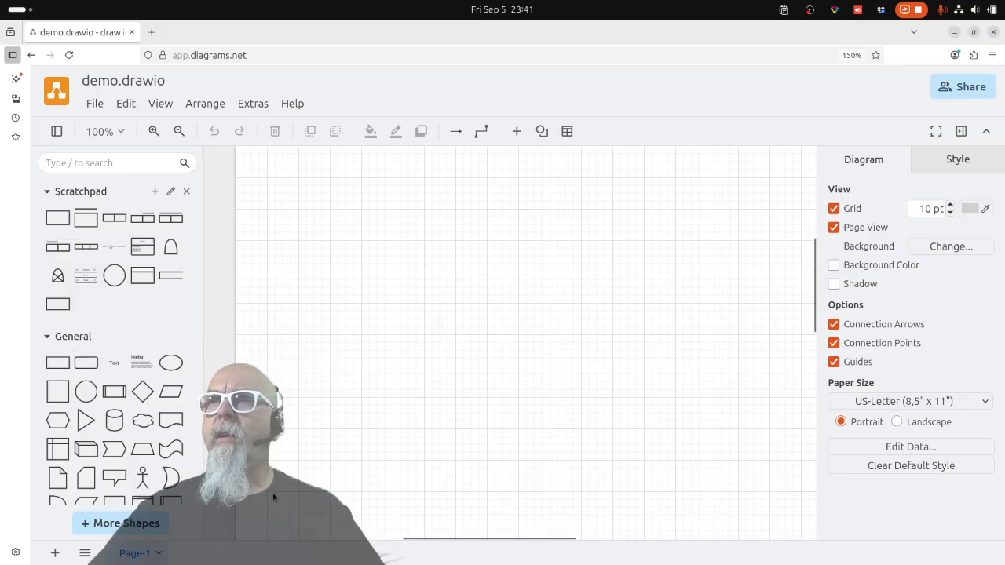
pyautogui.moveTo(196, 564)
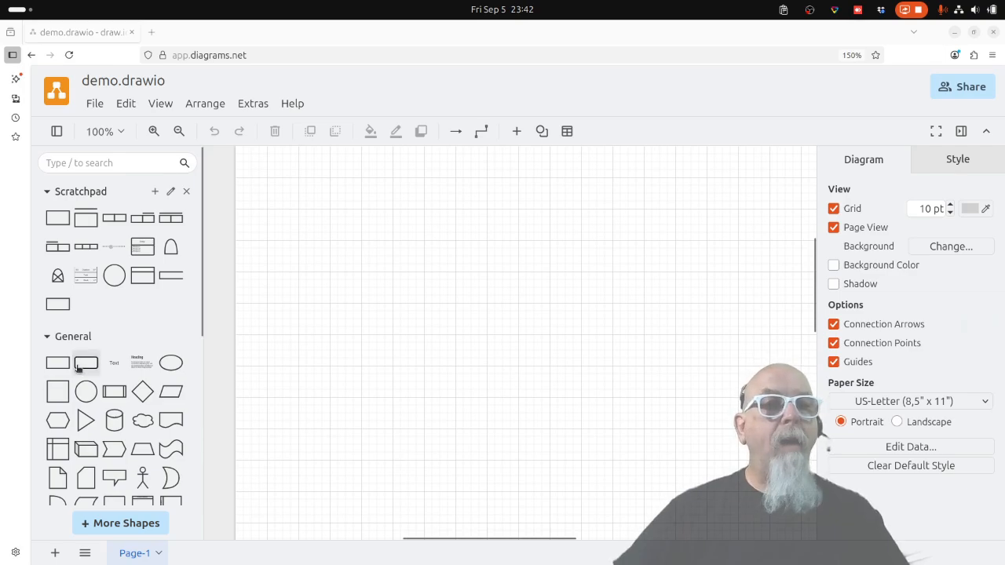
# Add two rounded rectangles side by side on the canvas and label them "owner" and "vehicle"
pyautogui.moveTo(78, 364); pyautogui.dragTo(327, 315)
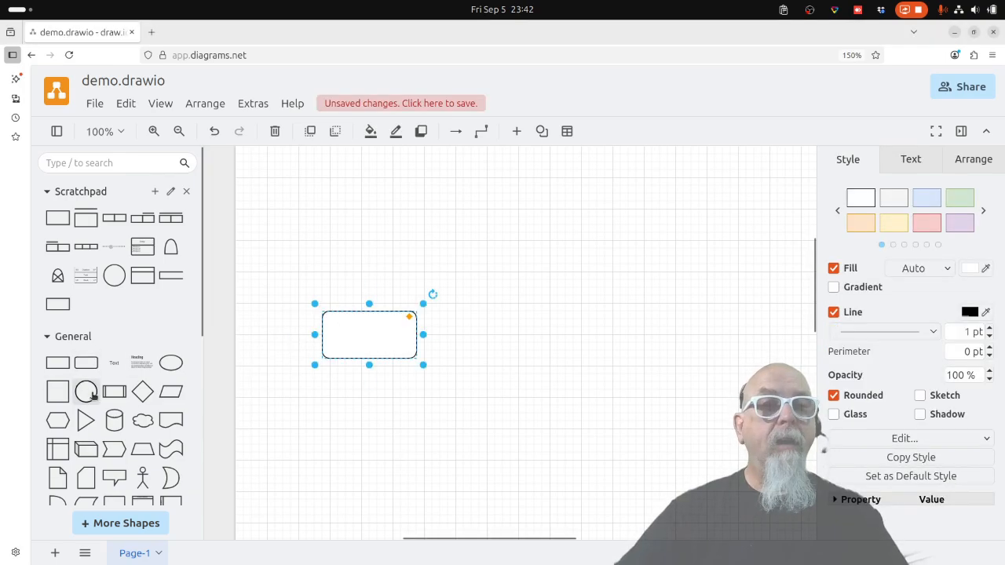
pyautogui.moveTo(85, 363); pyautogui.dragTo(549, 316)
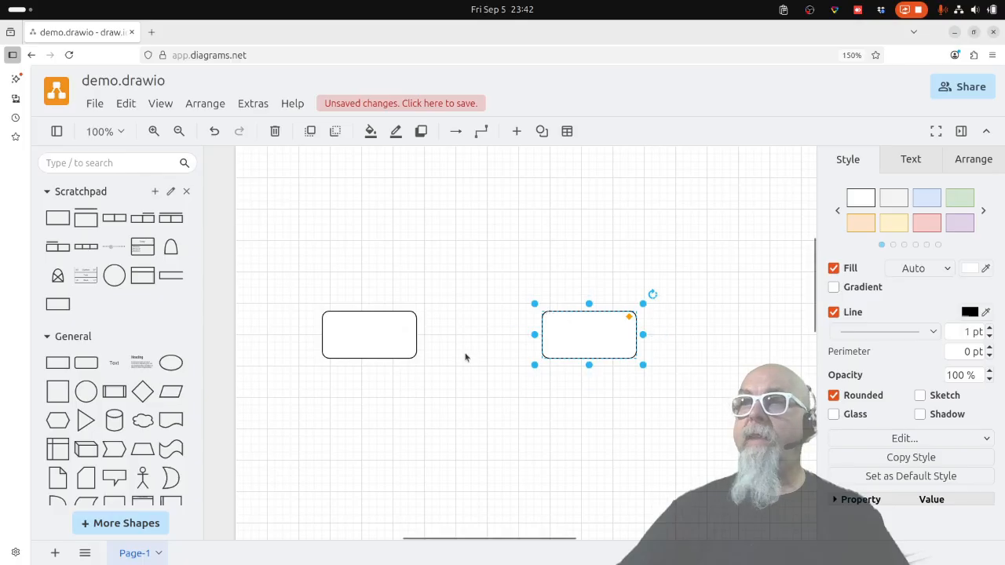
pyautogui.click(393, 345)
pyautogui.doubleClick(393, 345)
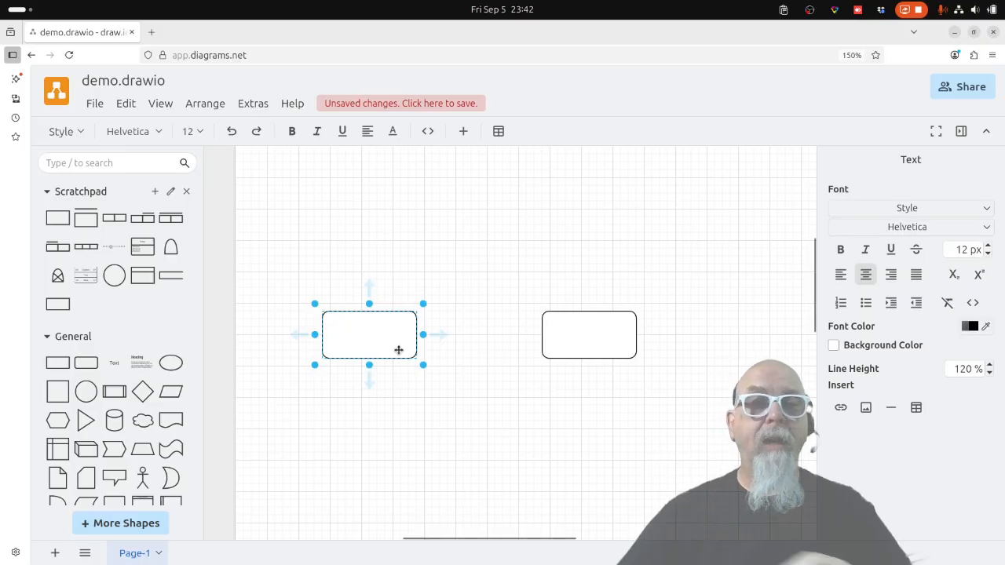
pyautogui.write('owner')
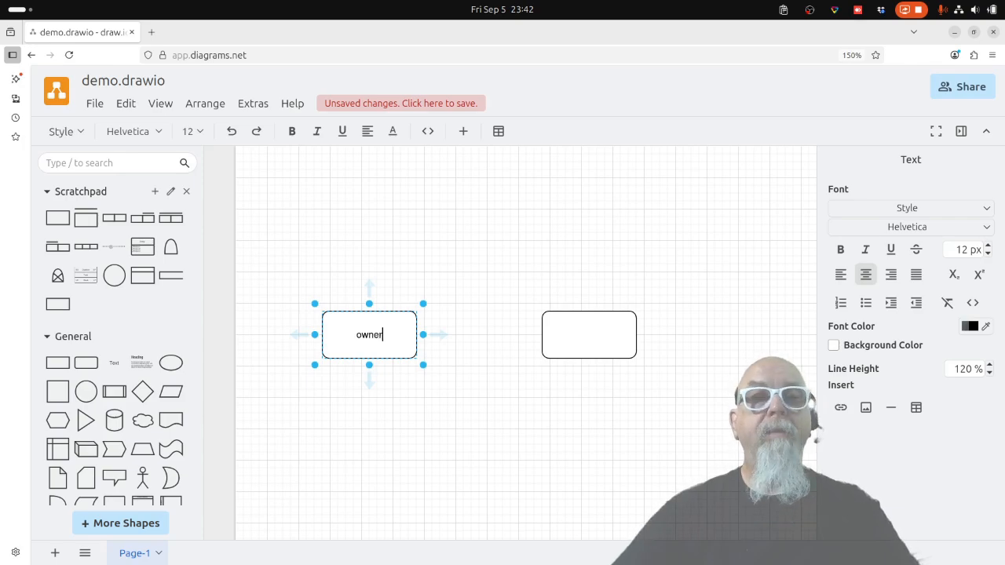
pyautogui.doubleClick(578, 339)
pyautogui.write('vehicl')
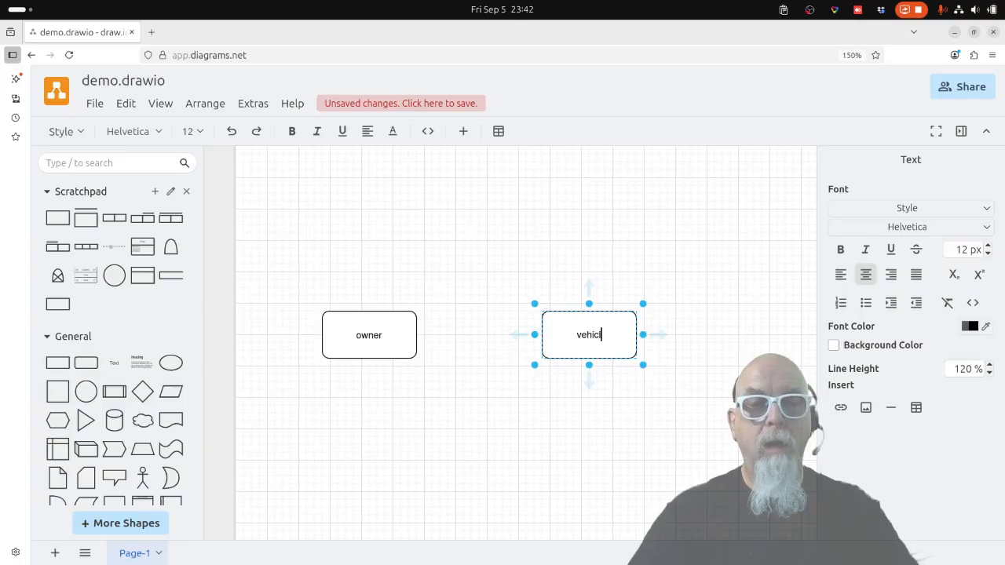
pyautogui.write('e')
pyautogui.click(615, 415)
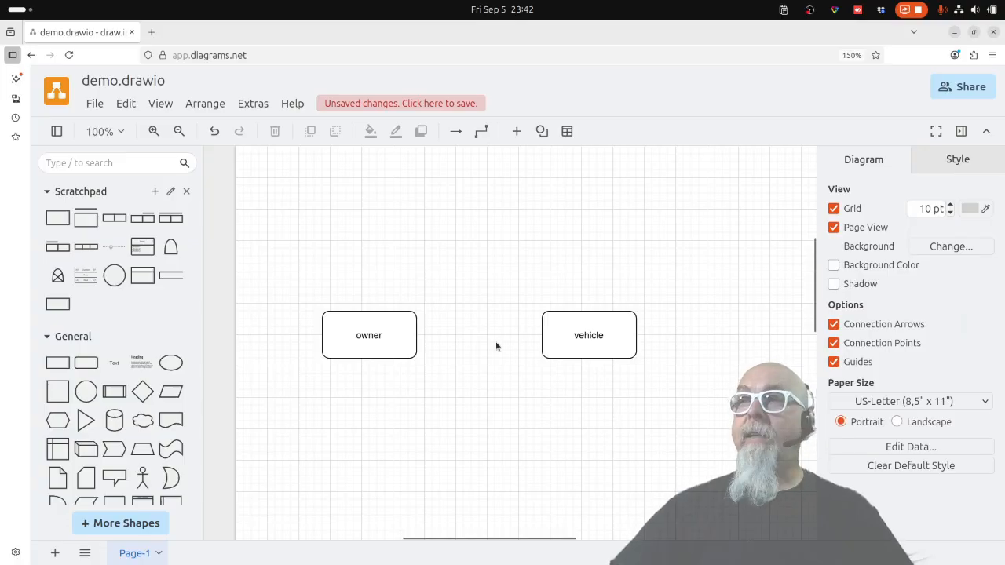
pyautogui.click(457, 132)
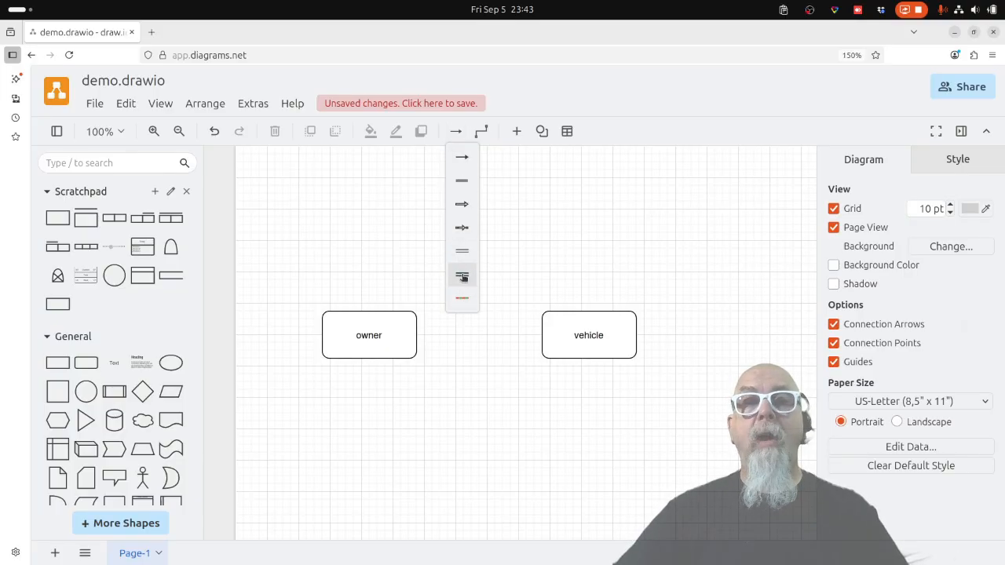
pyautogui.click(463, 301)
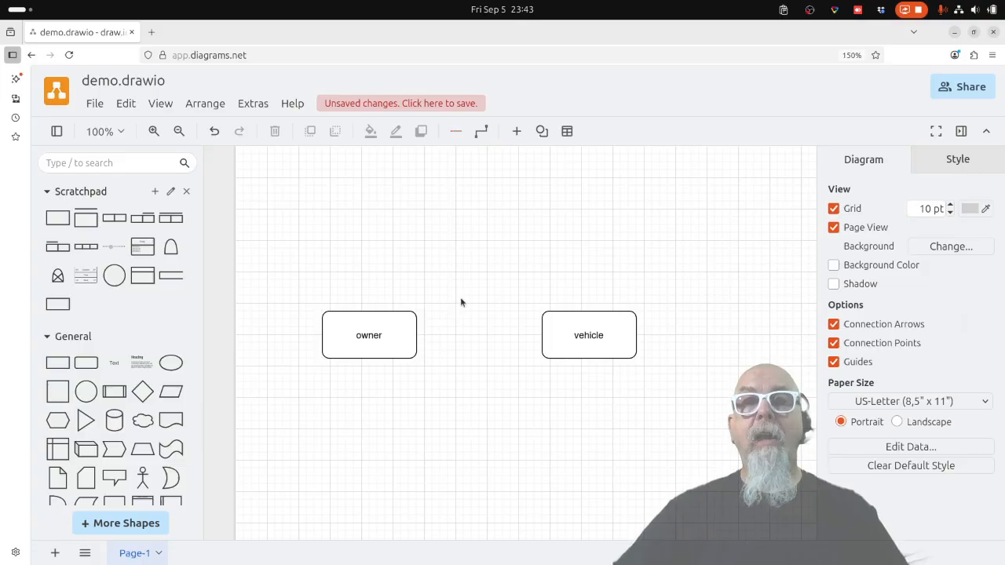
pyautogui.click(456, 131)
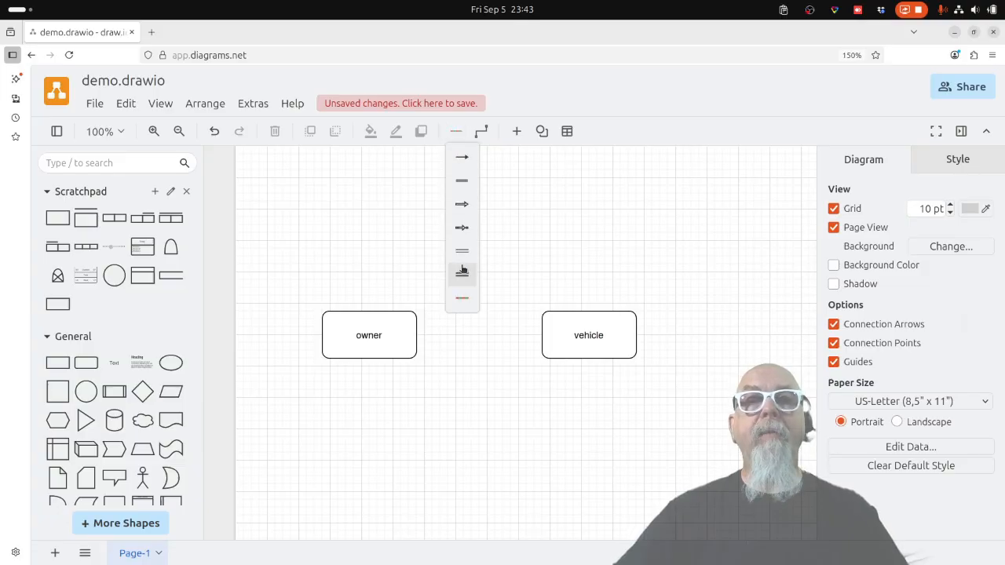
pyautogui.click(461, 156)
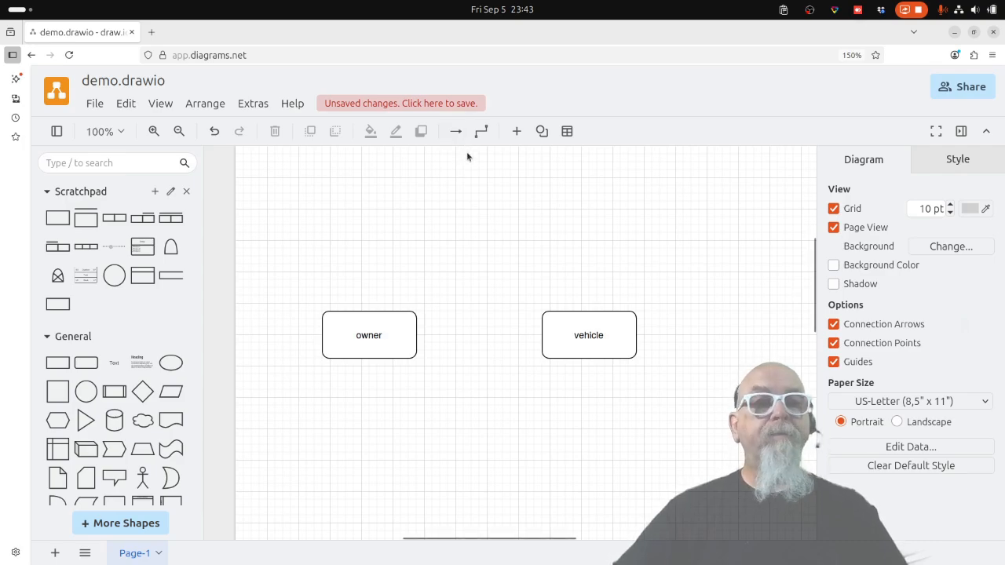
pyautogui.click(482, 133)
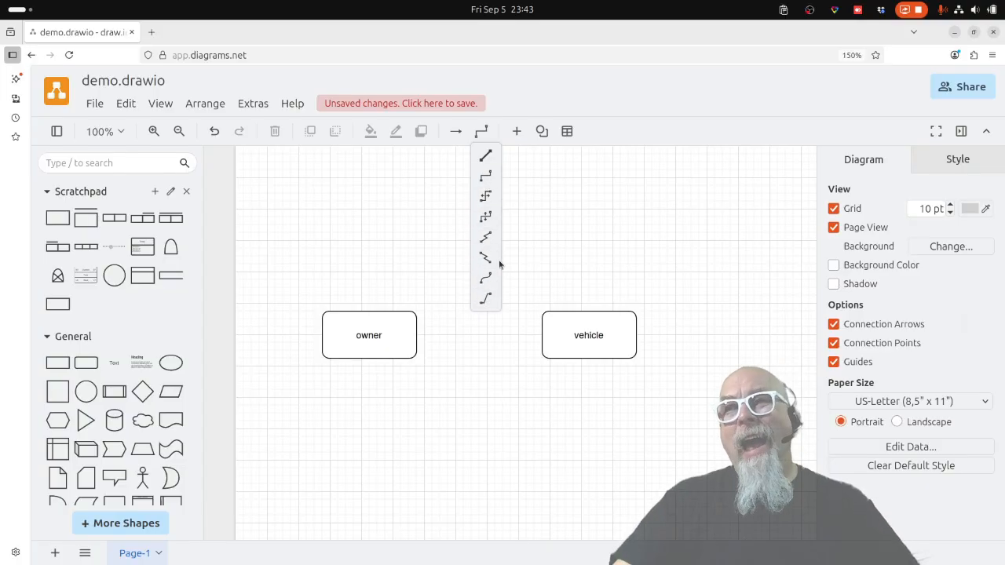
pyautogui.click(487, 179)
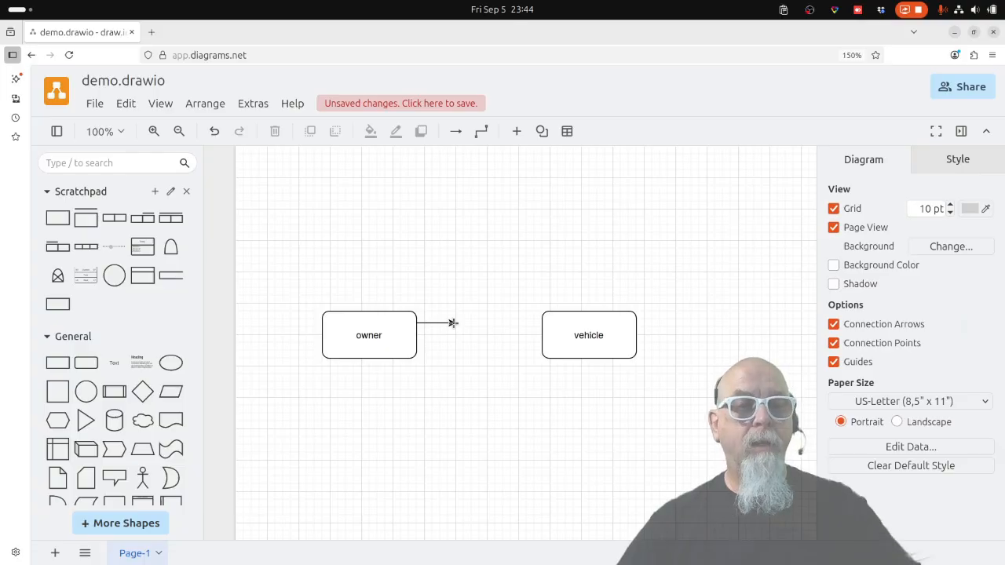
# Try connecting the facing sides of the owner and vehicle boxes with an arrow, and delete the connector
pyautogui.moveTo(453, 322); pyautogui.dragTo(456, 323)
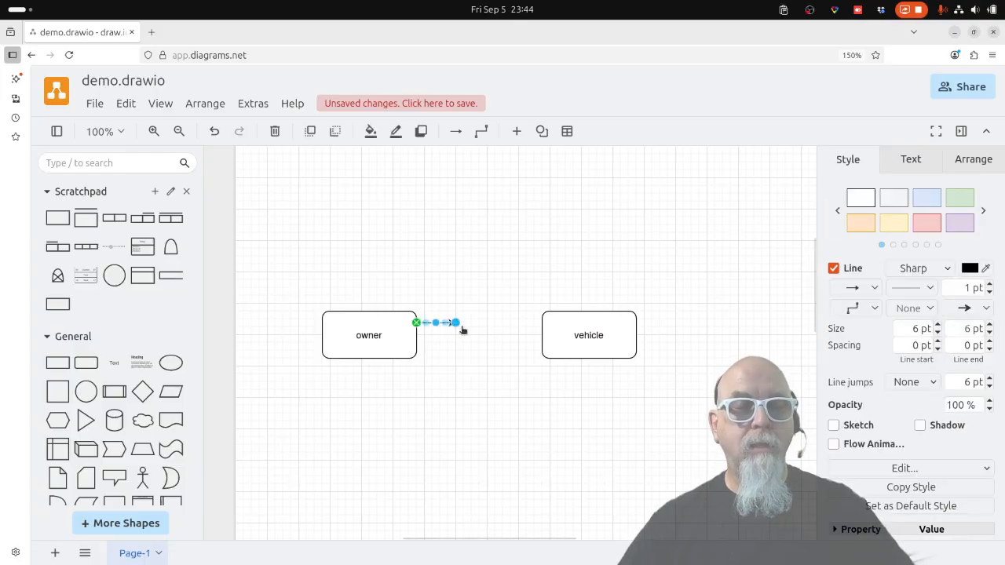
pyautogui.hotkey('ctrl', 'z')
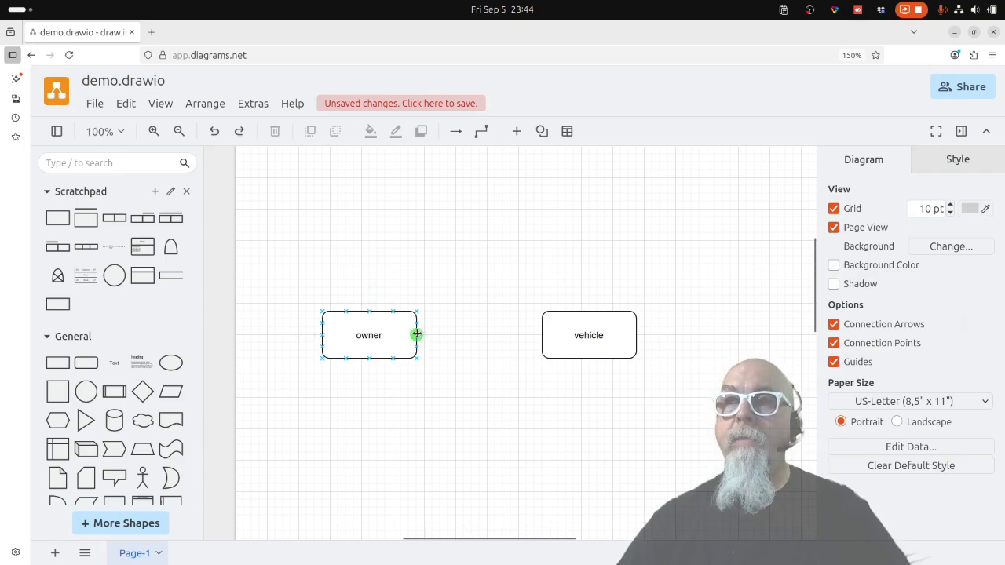
pyautogui.moveTo(416, 335); pyautogui.dragTo(436, 335)
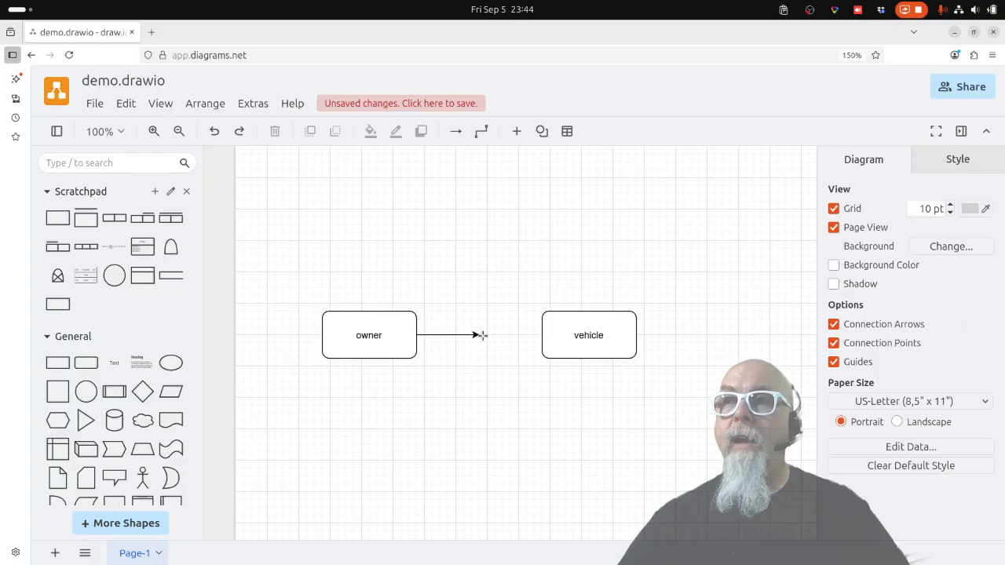
pyautogui.moveTo(532, 336)
pyautogui.mouseDown()
pyautogui.moveTo(541, 323)
pyautogui.moveTo(541, 356)
pyautogui.moveTo(588, 359)
pyautogui.moveTo(540, 335)
pyautogui.mouseUp()
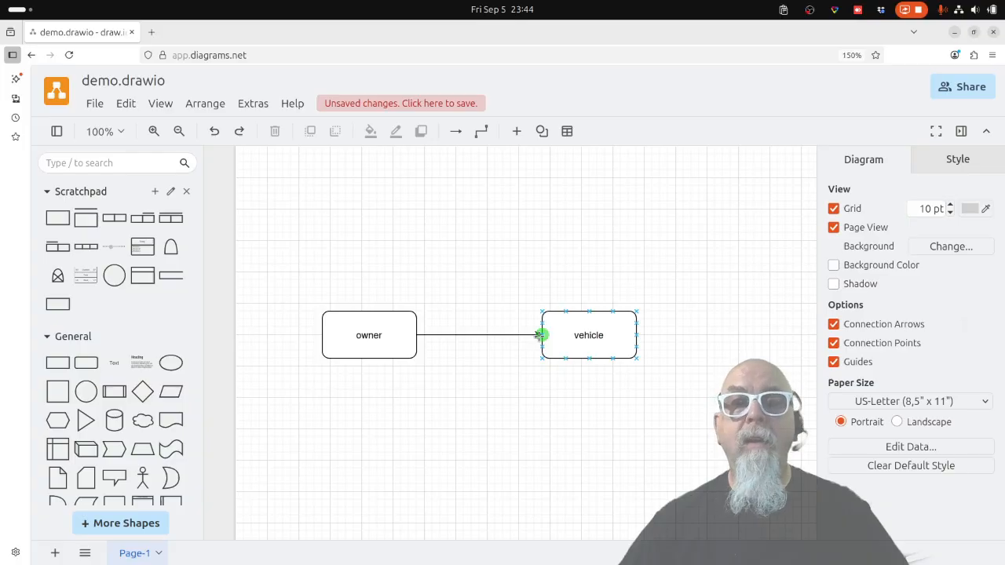
pyautogui.moveTo(542, 336); pyautogui.dragTo(542, 336)
pyautogui.click(514, 388)
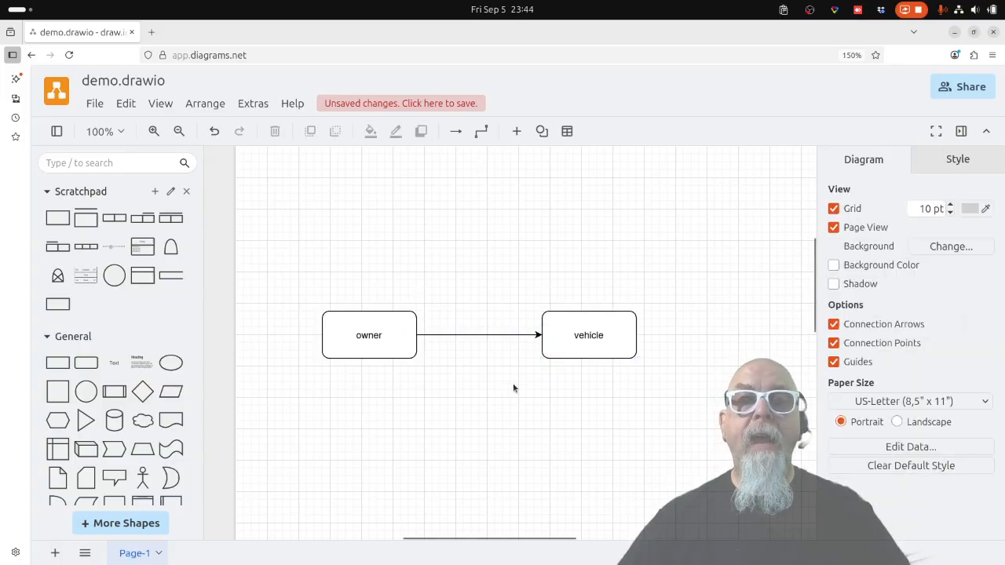
pyautogui.click(512, 335)
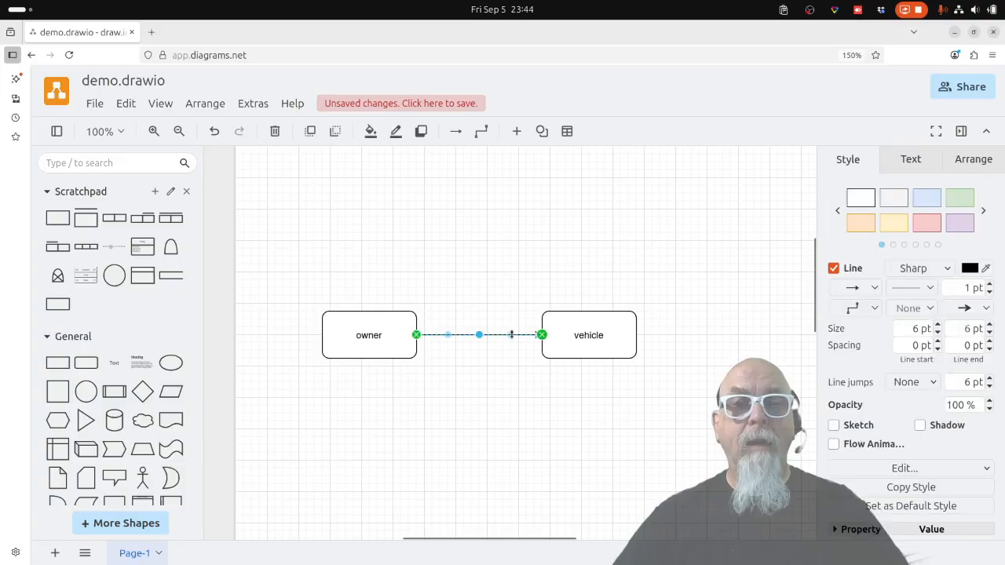
pyautogui.press('Delete')
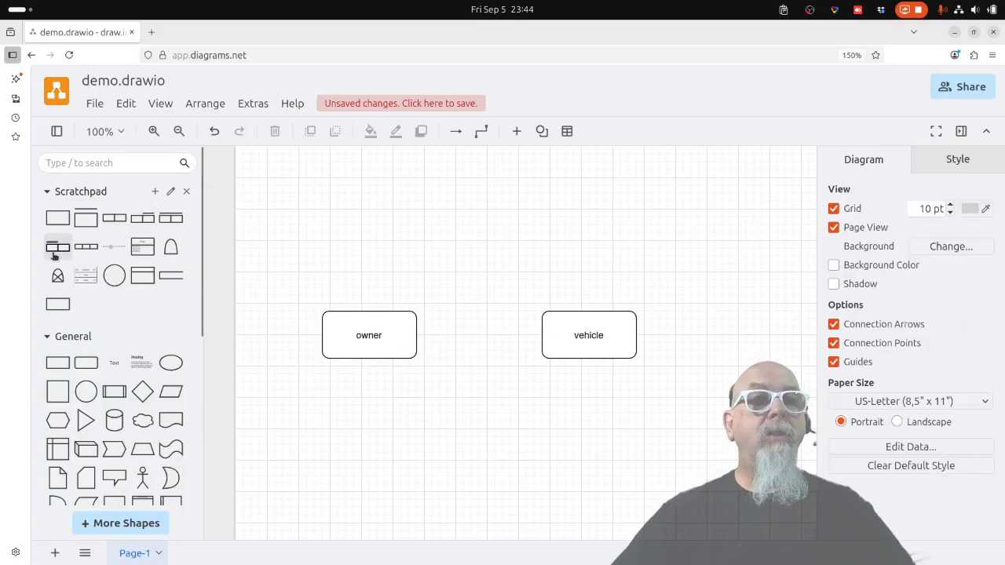
# Place the two-cell ORM binary shape with a bar over its first cell between owner and vehicle, moving vehicle further right to make room
pyautogui.moveTo(55, 252); pyautogui.dragTo(455, 322)
pyautogui.moveTo(560, 328); pyautogui.dragTo(623, 329)
pyautogui.moveTo(502, 344); pyautogui.dragTo(532, 333)
pyautogui.click(520, 385)
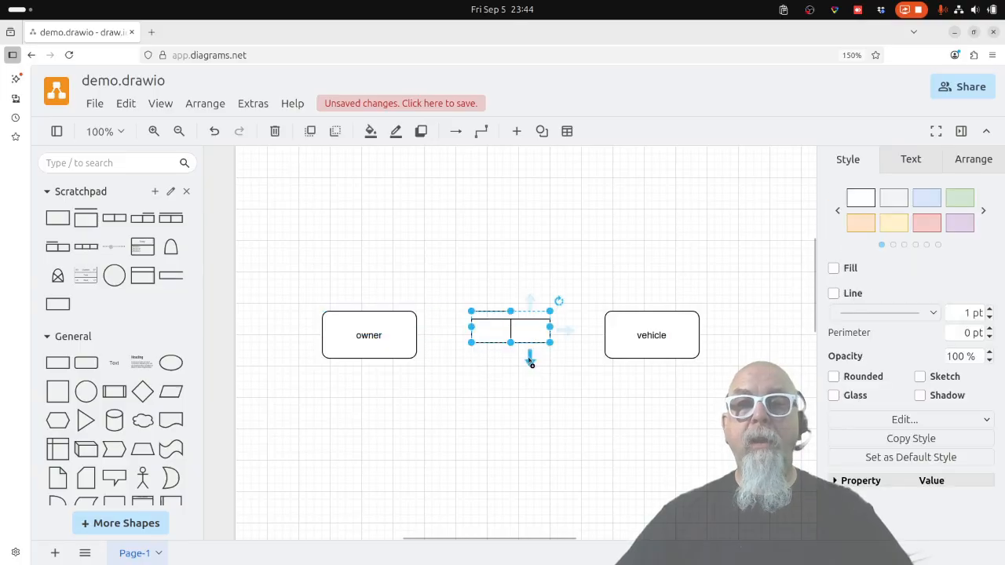
# Connect owner to the outer edge of the binary shape's first cell, and the outer edge of its second cell to vehicle
pyautogui.click(530, 388)
pyautogui.moveTo(436, 339)
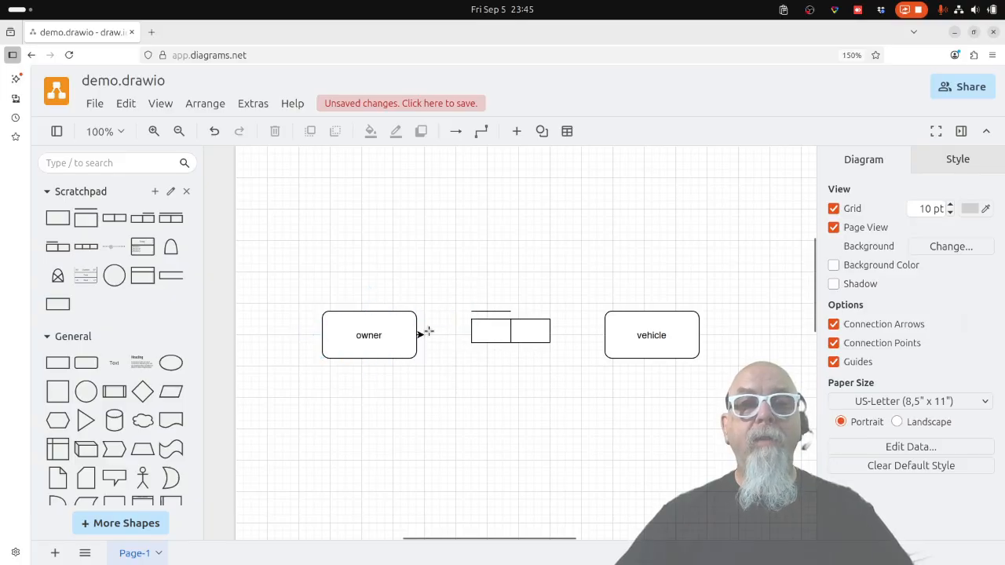
pyautogui.moveTo(454, 328); pyautogui.dragTo(470, 330)
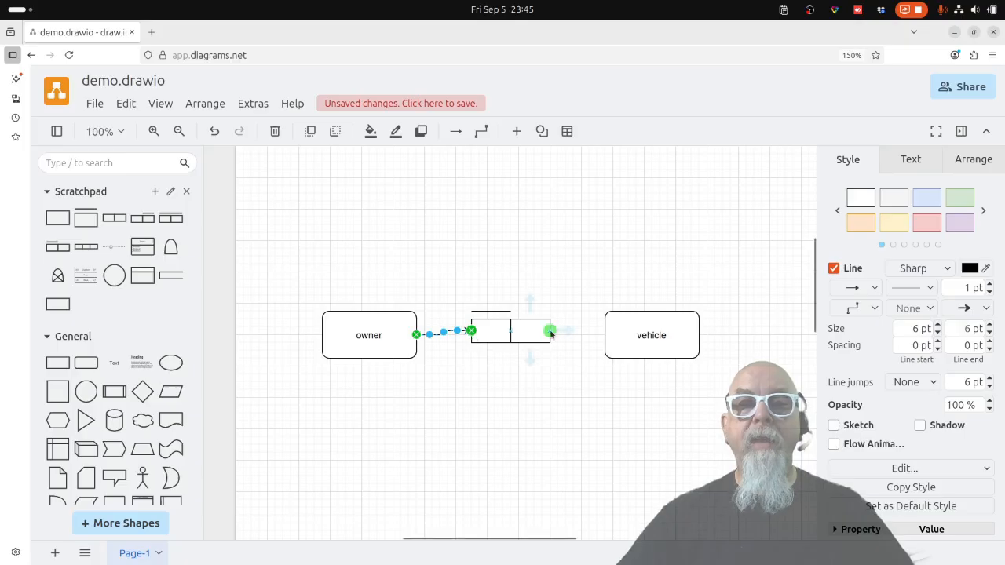
pyautogui.moveTo(553, 331); pyautogui.dragTo(603, 337)
pyautogui.click(590, 389)
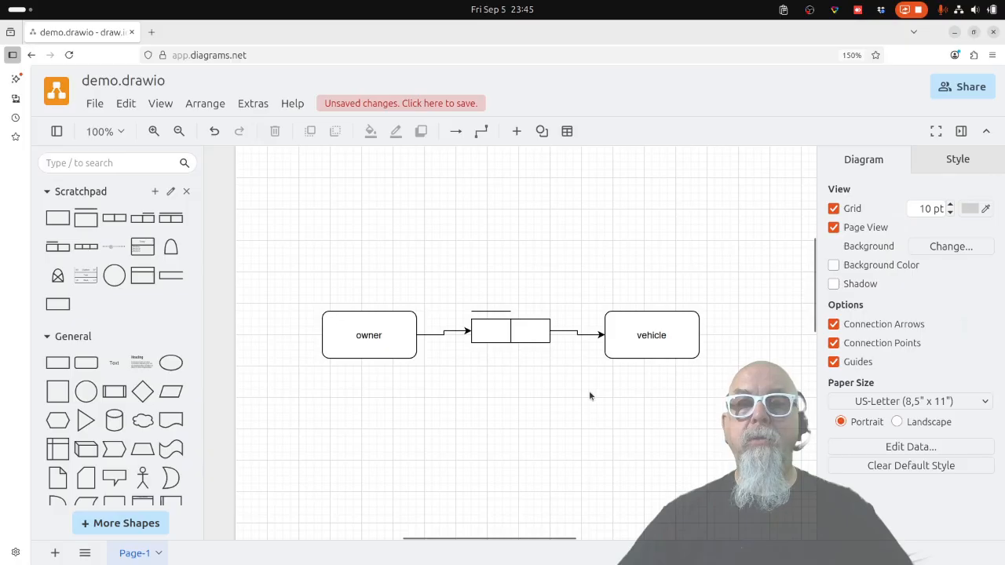
# Remove the arrowheads from the connectors on both sides of the binary shape by setting their line ends to none
pyautogui.click(575, 333)
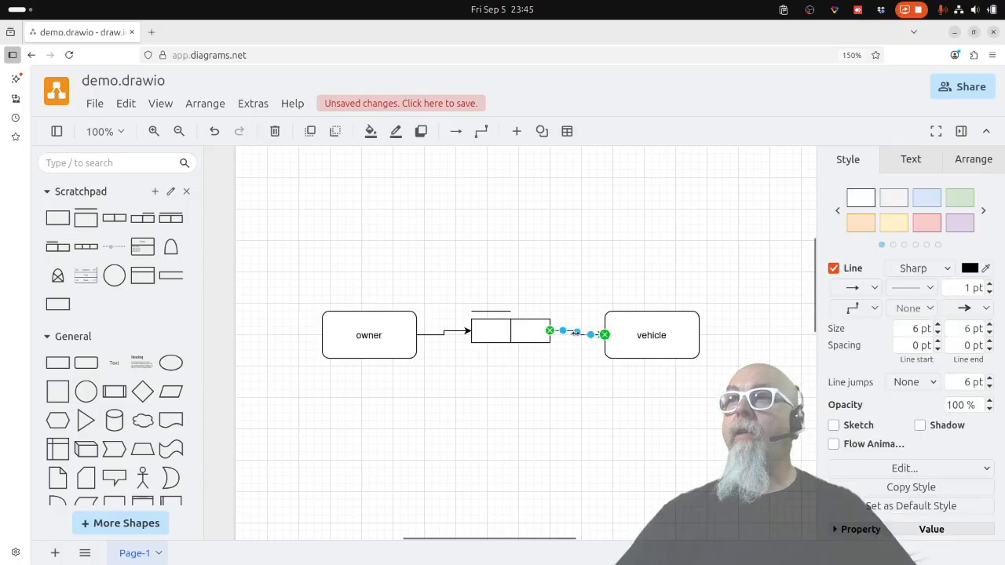
pyautogui.click(983, 309)
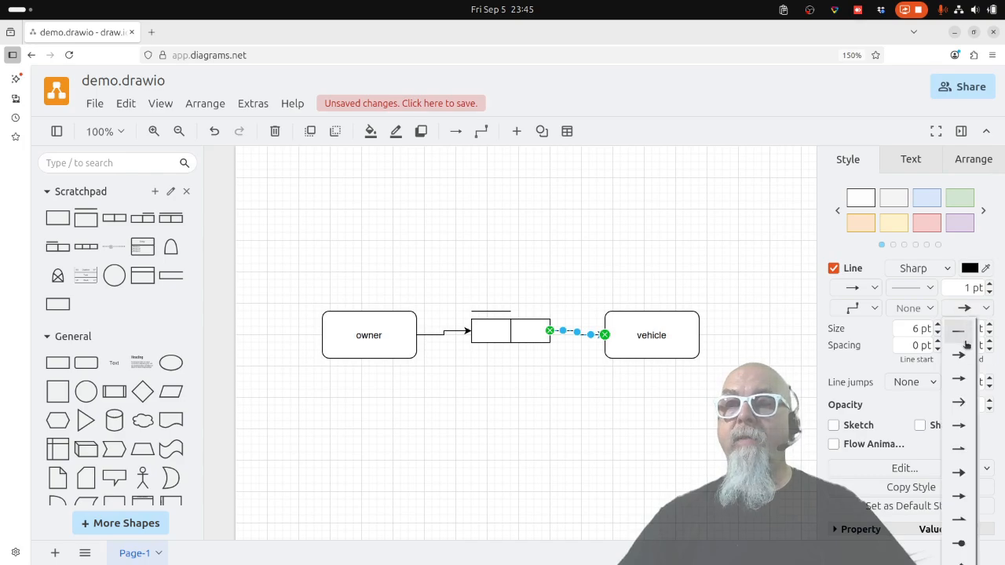
pyautogui.click(960, 336)
pyautogui.click(531, 397)
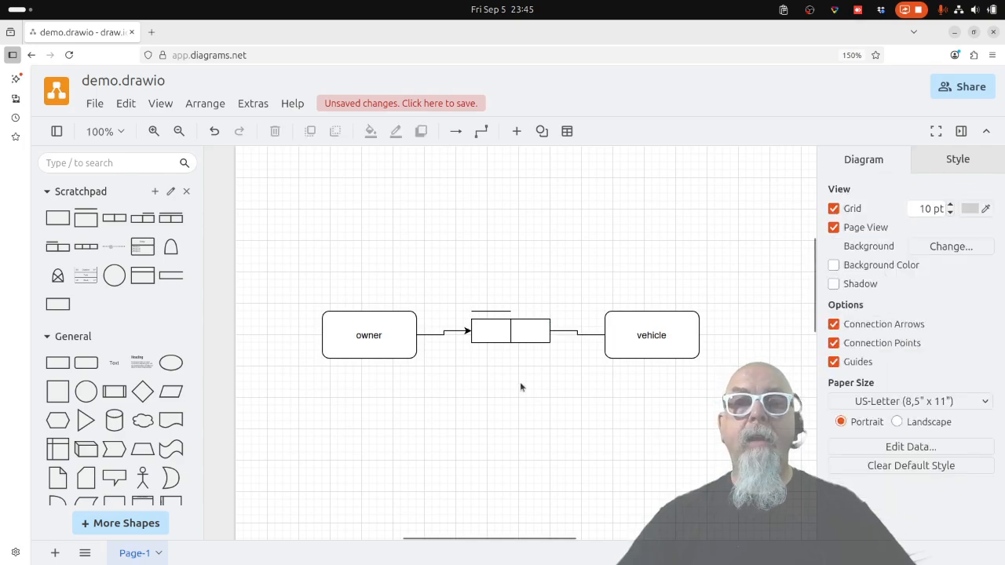
pyautogui.click(442, 333)
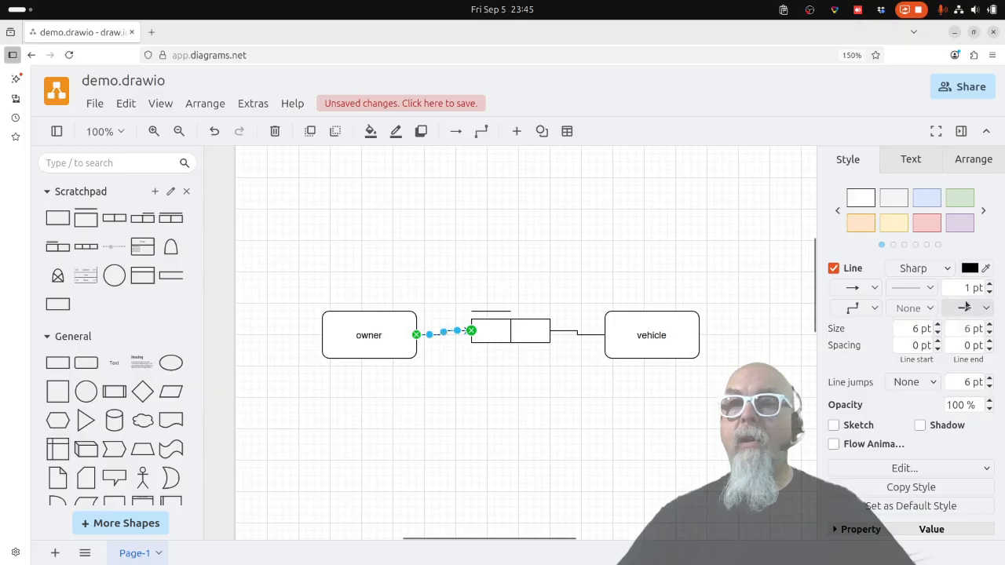
pyautogui.click(988, 309)
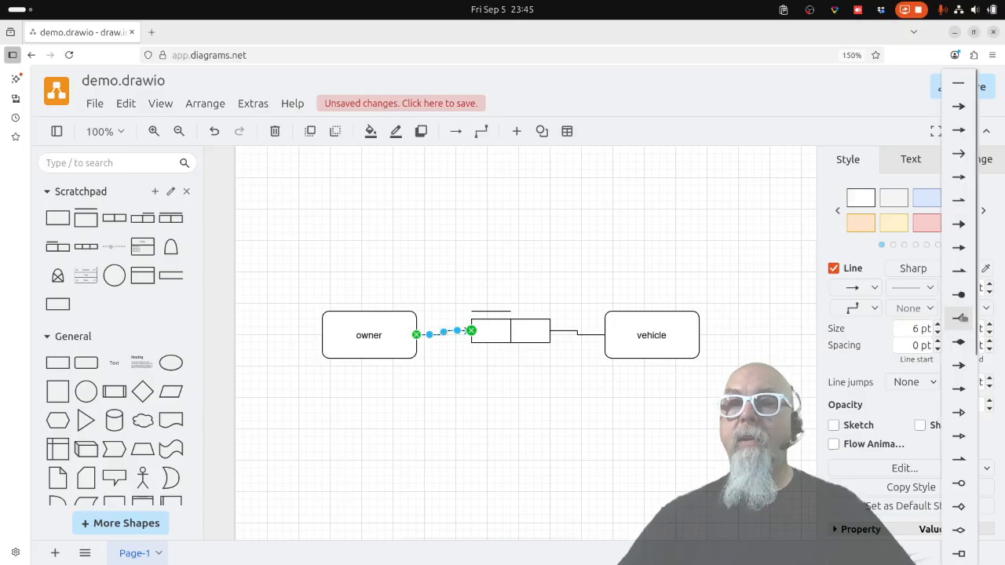
pyautogui.click(960, 81)
pyautogui.click(604, 422)
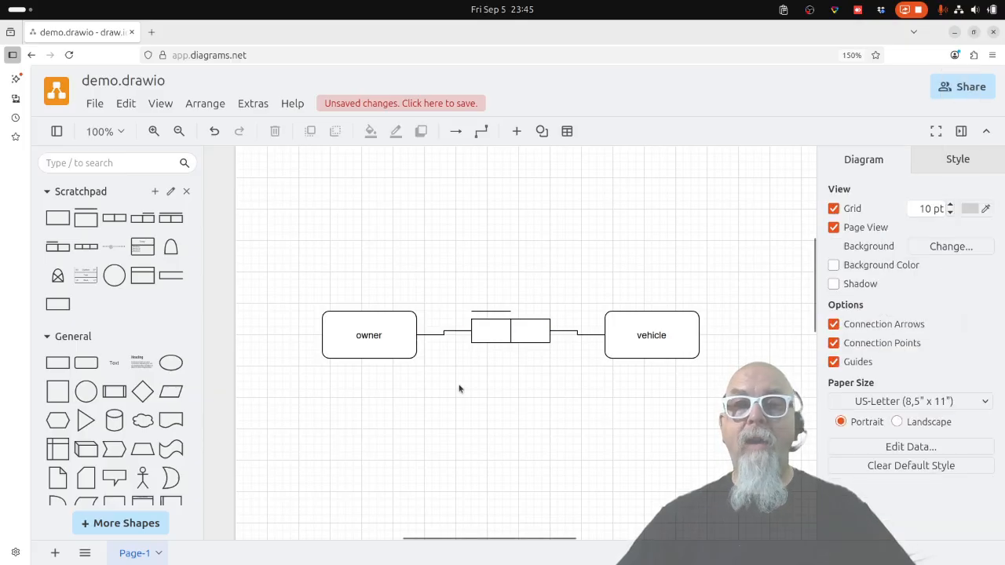
# Align the owner and vehicle boxes vertically with the binary shape's cells so both connectors run straight
pyautogui.click(539, 335)
pyautogui.moveTo(539, 335)
pyautogui.mouseDown()
pyautogui.moveTo(547, 341)
pyautogui.moveTo(531, 441)
pyautogui.moveTo(532, 341)
pyautogui.moveTo(550, 263)
pyautogui.moveTo(581, 259)
pyautogui.moveTo(518, 263)
pyautogui.moveTo(539, 337)
pyautogui.mouseUp()
pyautogui.moveTo(357, 343); pyautogui.dragTo(372, 338)
pyautogui.moveTo(680, 336); pyautogui.dragTo(676, 335)
pyautogui.click(643, 428)
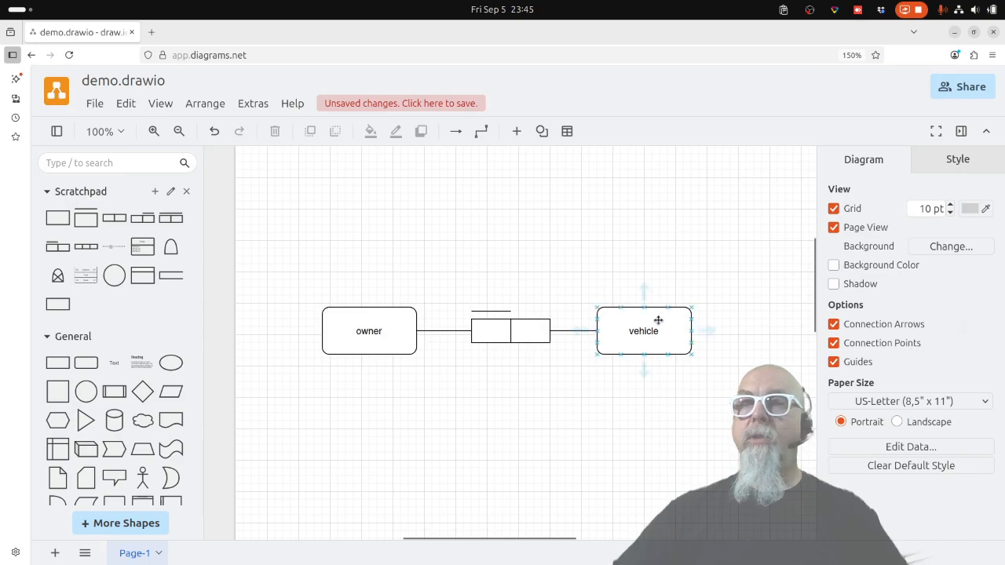
pyautogui.moveTo(658, 321)
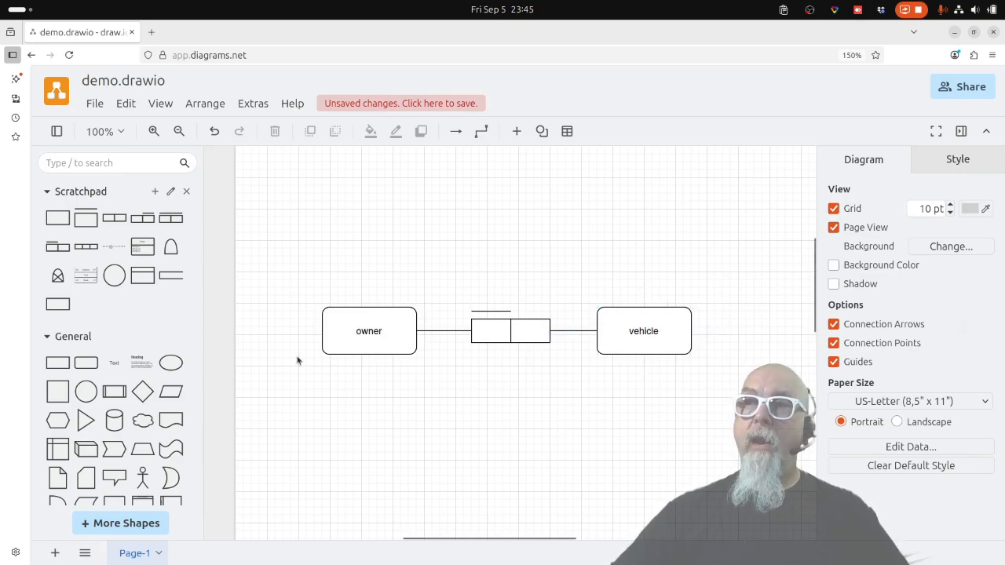
# Label the binary shape's cell beside vehicle "owns" and the cell beside owner "owned by"
pyautogui.doubleClick(530, 330)
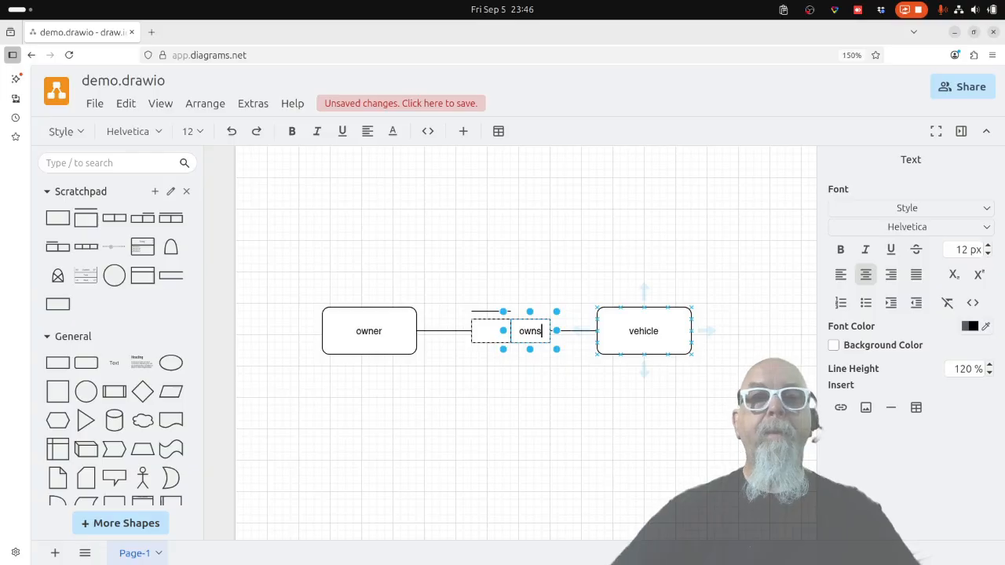
pyautogui.click(585, 416)
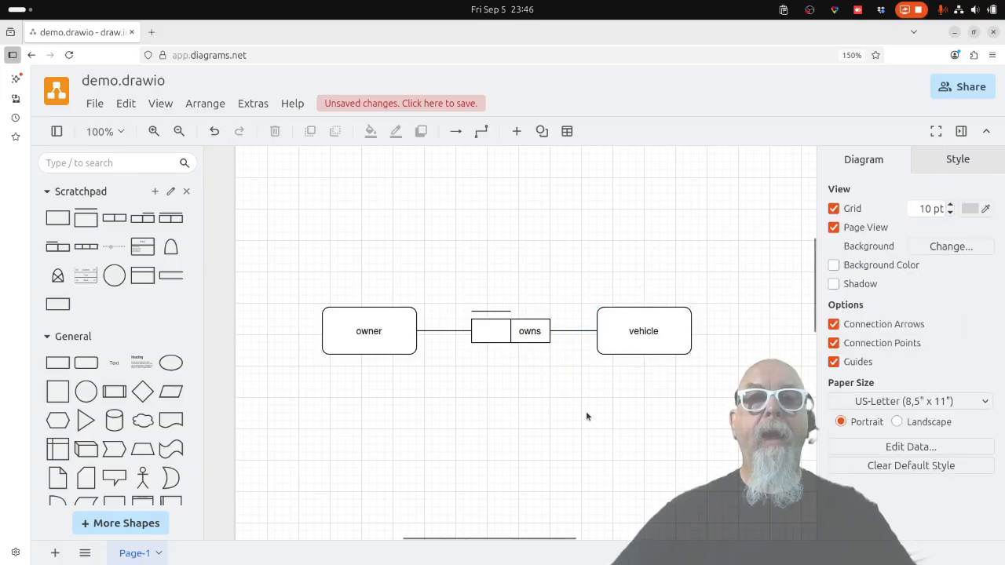
pyautogui.doubleClick(491, 336)
pyautogui.write('owned by')
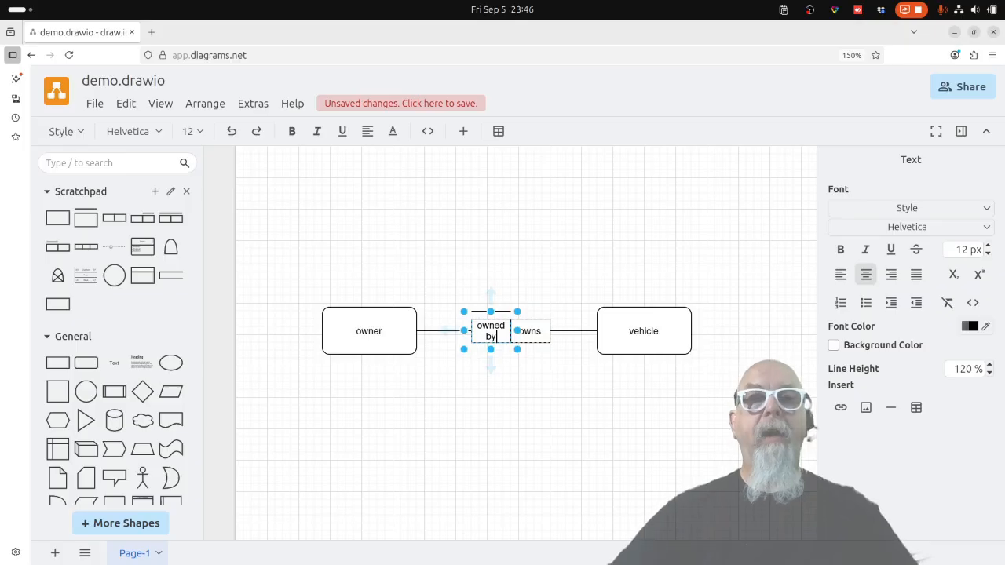
pyautogui.click(550, 402)
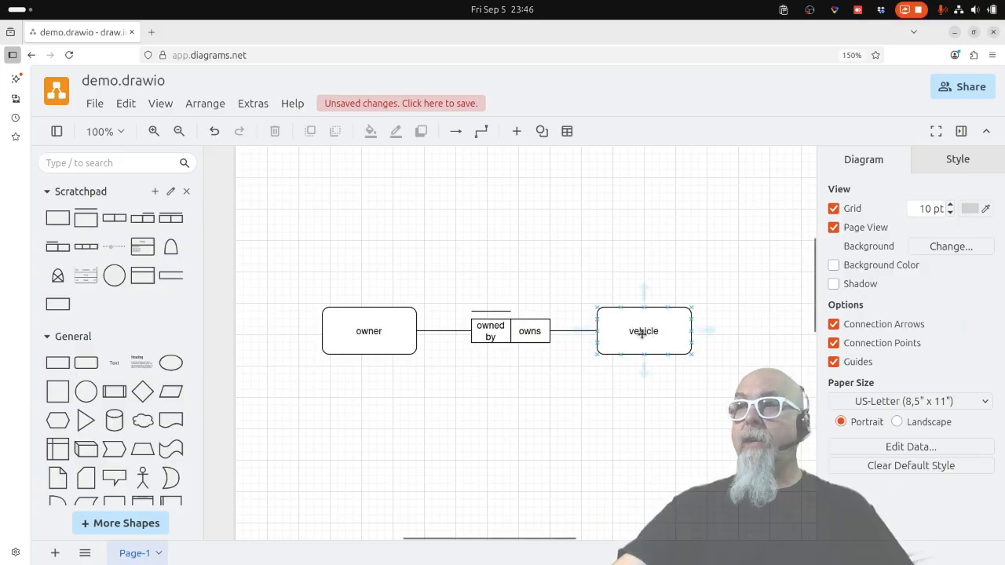
# Try stacking the diagram vertically, with vehicle above and owner below the binary shape
pyautogui.moveTo(644, 332); pyautogui.dragTo(407, 218)
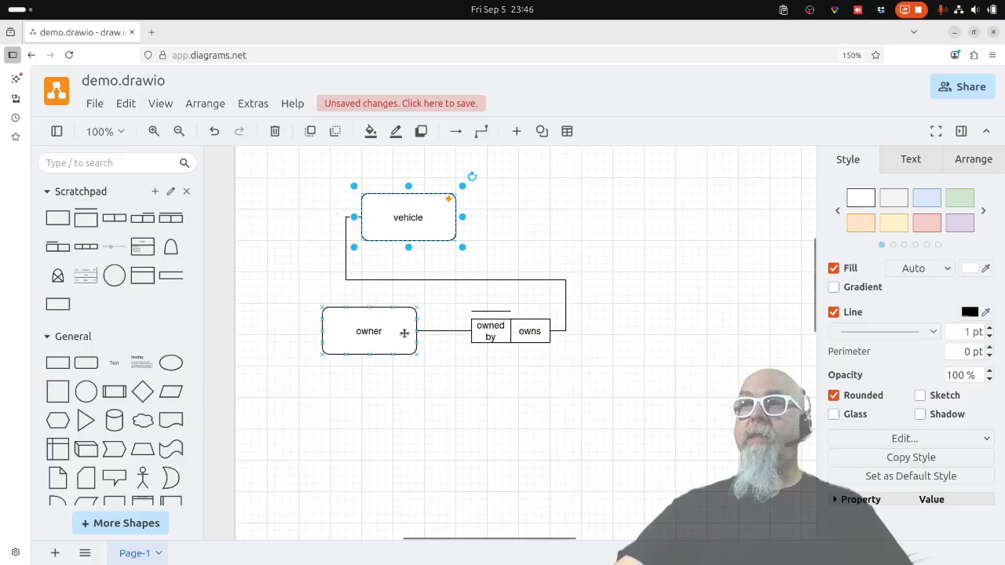
pyautogui.moveTo(382, 333); pyautogui.dragTo(526, 410)
pyautogui.moveTo(408, 226); pyautogui.dragTo(511, 234)
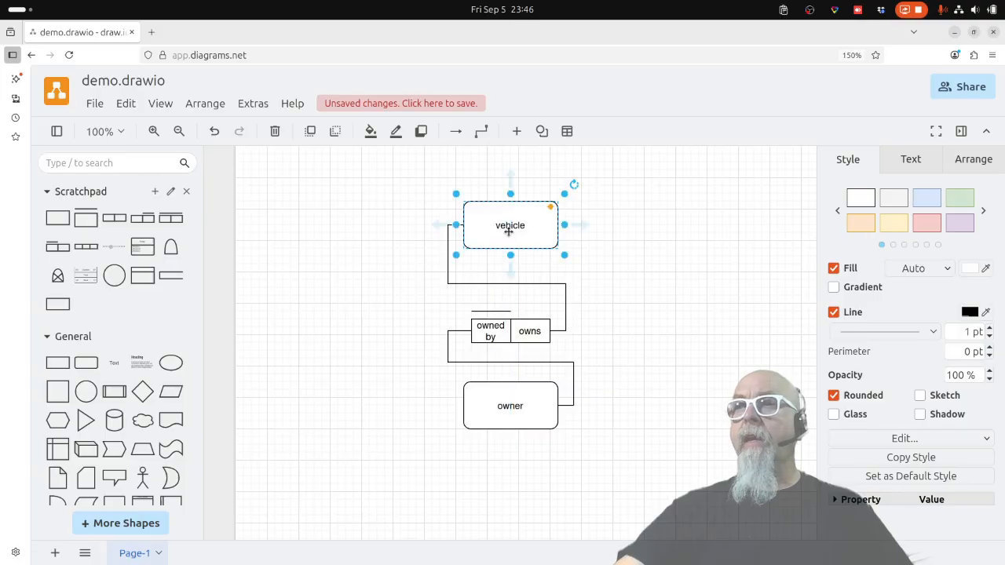
pyautogui.click(639, 275)
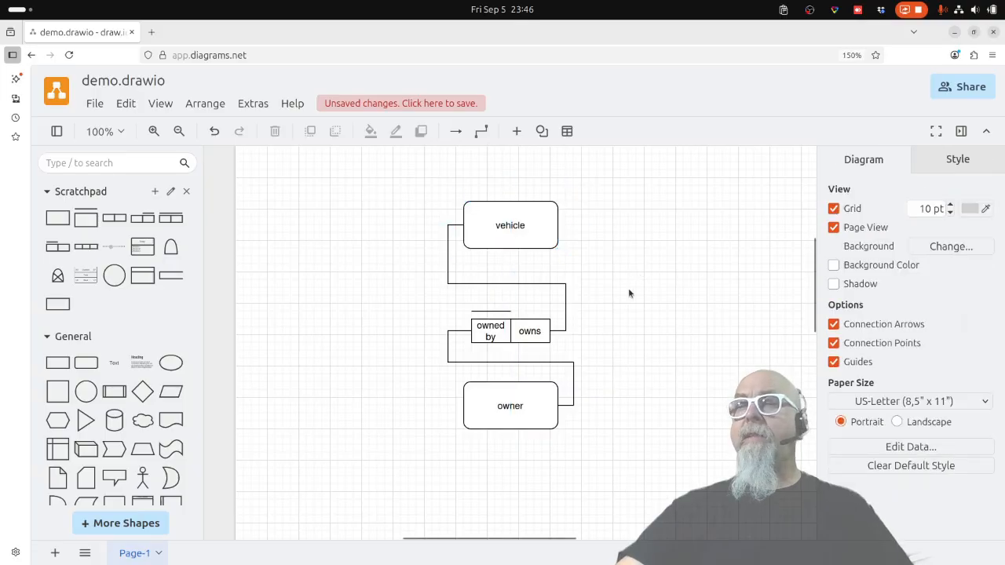
# Reattach the owner connector to the "owned by" cell as a whole instead of a fixed point, and shift owner sideways away from it
pyautogui.click(464, 361)
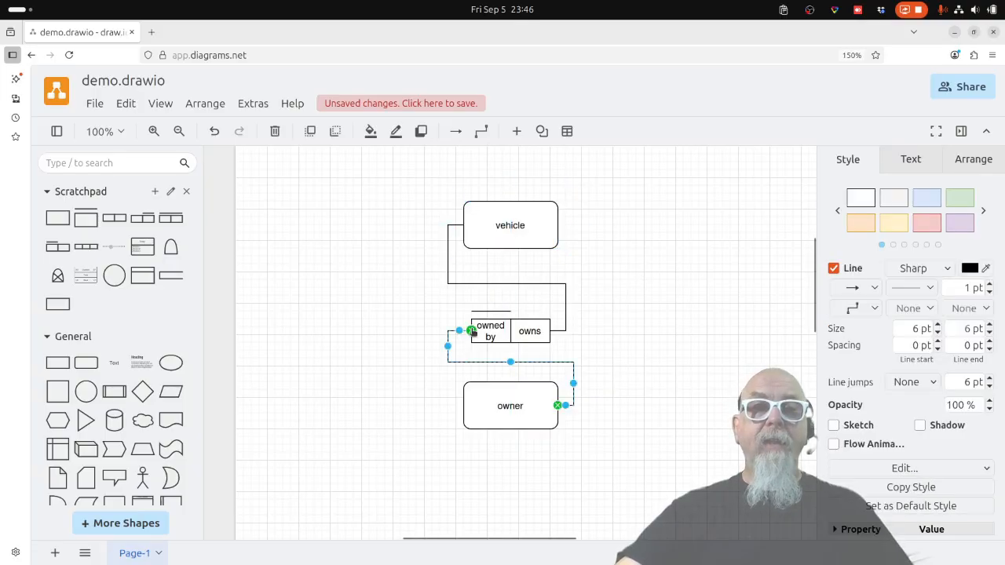
pyautogui.moveTo(472, 331); pyautogui.dragTo(499, 337)
pyautogui.moveTo(519, 403); pyautogui.dragTo(417, 406)
pyautogui.click(475, 405)
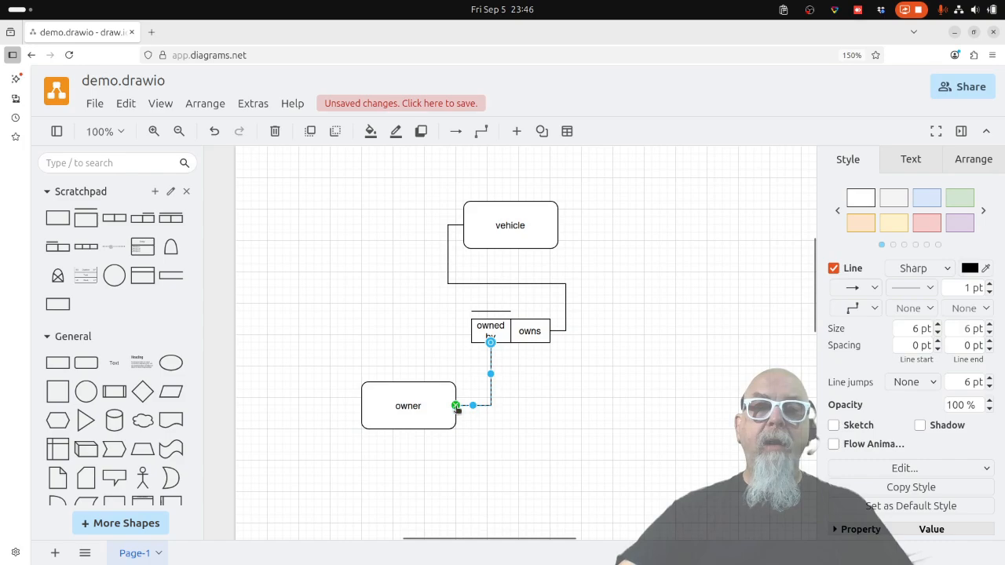
# Return owner and vehicle to one horizontal row on opposite sides of the binary shape, and centre that shape between them
pyautogui.moveTo(449, 408); pyautogui.dragTo(389, 330)
pyautogui.click(410, 334)
pyautogui.moveTo(523, 241); pyautogui.dragTo(656, 343)
pyautogui.click(636, 404)
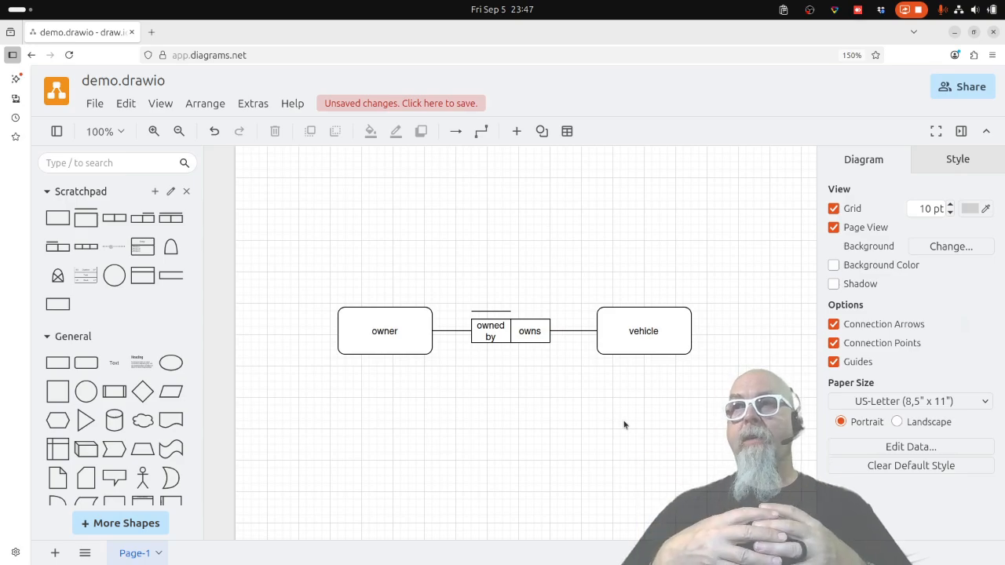
pyautogui.moveTo(528, 334)
pyautogui.mouseDown()
pyautogui.moveTo(545, 307)
pyautogui.moveTo(537, 335)
pyautogui.mouseUp()
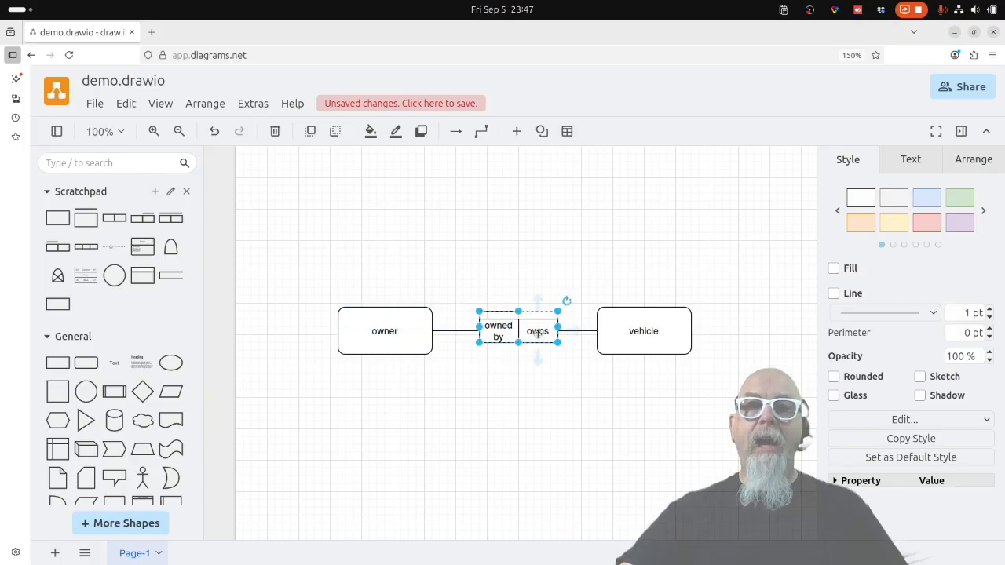
pyautogui.click(540, 395)
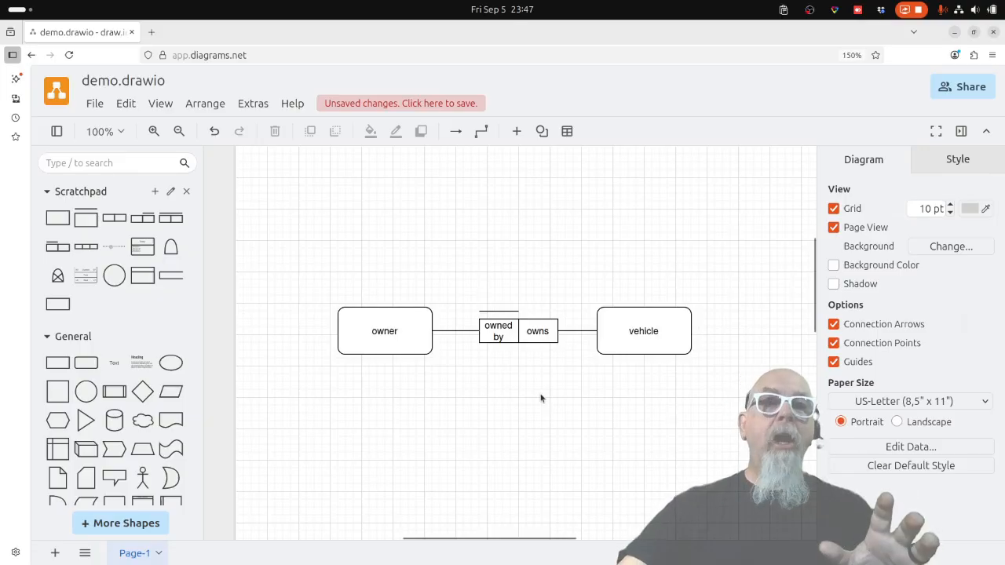
# Save the changes to demo.drawio
pyautogui.click(94, 103)
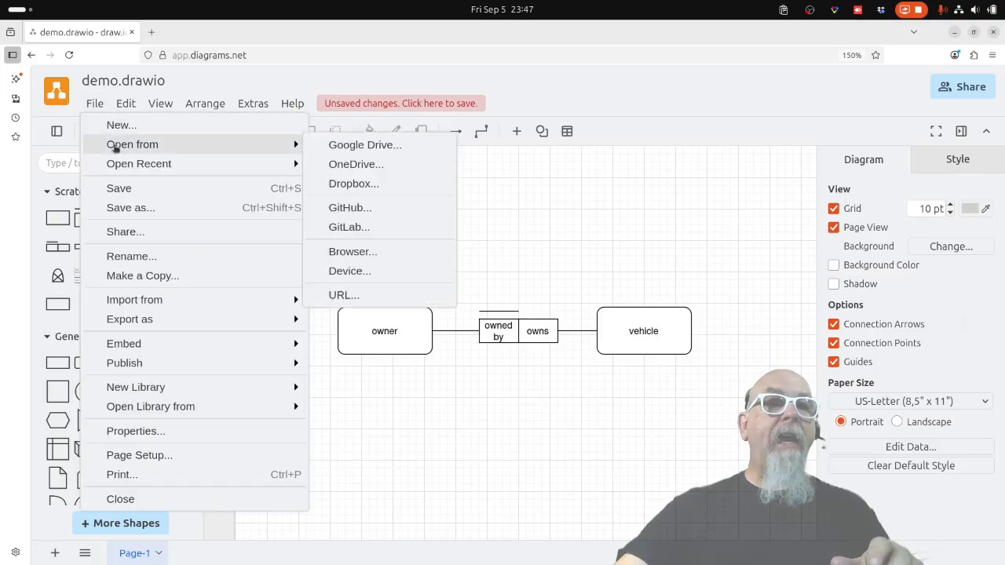
pyautogui.click(128, 190)
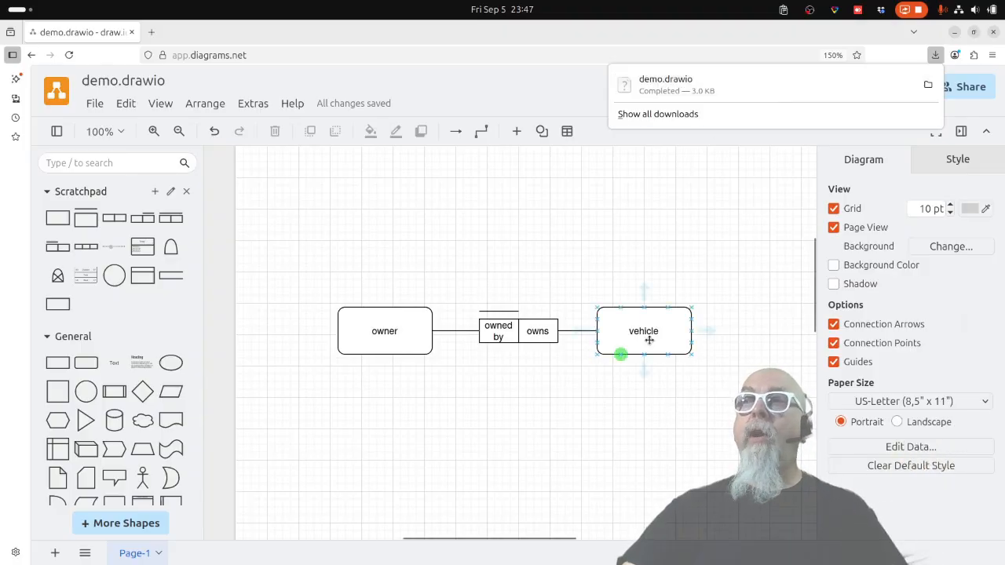
pyautogui.moveTo(600, 316)
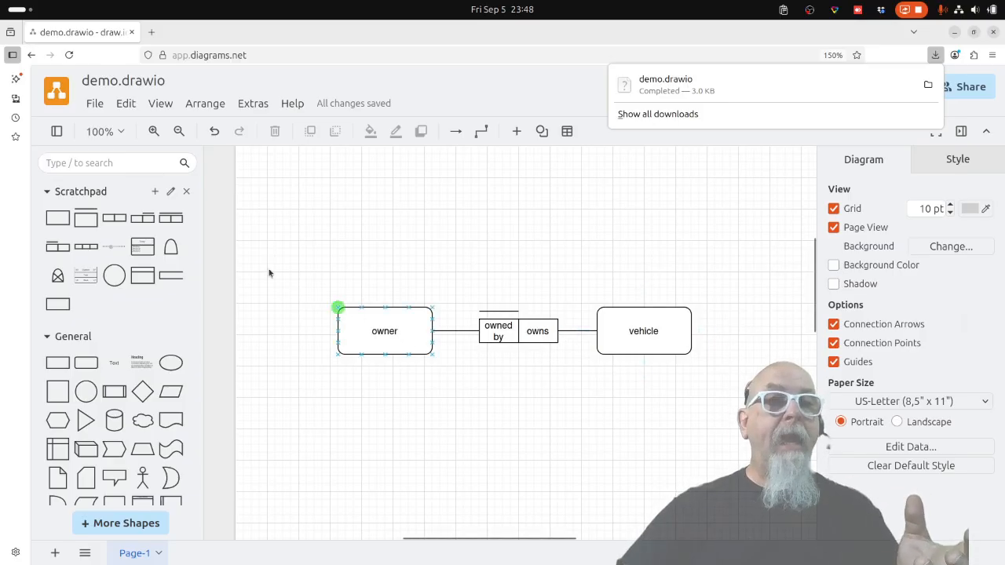
# Export the diagram as a PNG image with the default options and download it as demo.drawio.png
pyautogui.click(95, 104)
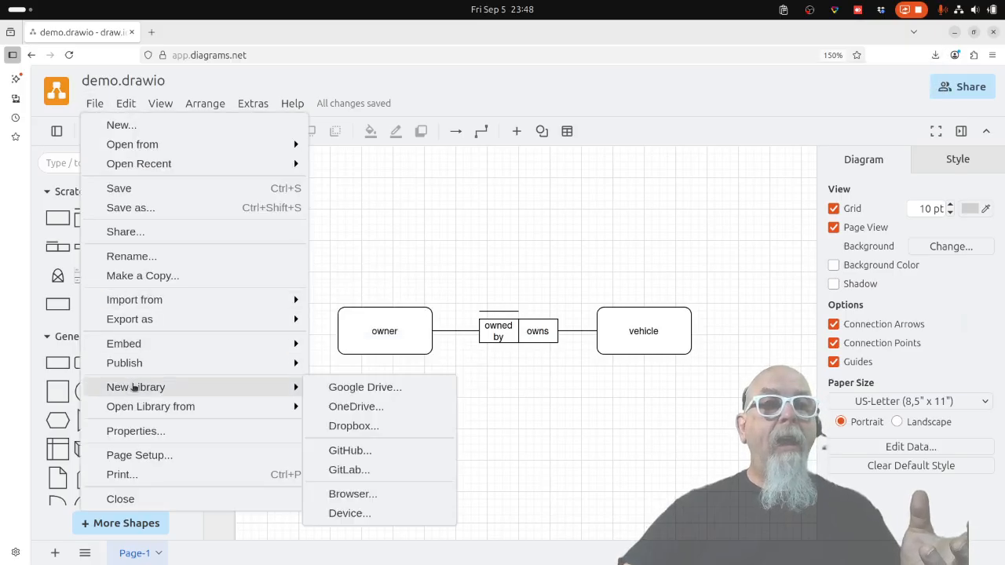
pyautogui.moveTo(136, 321)
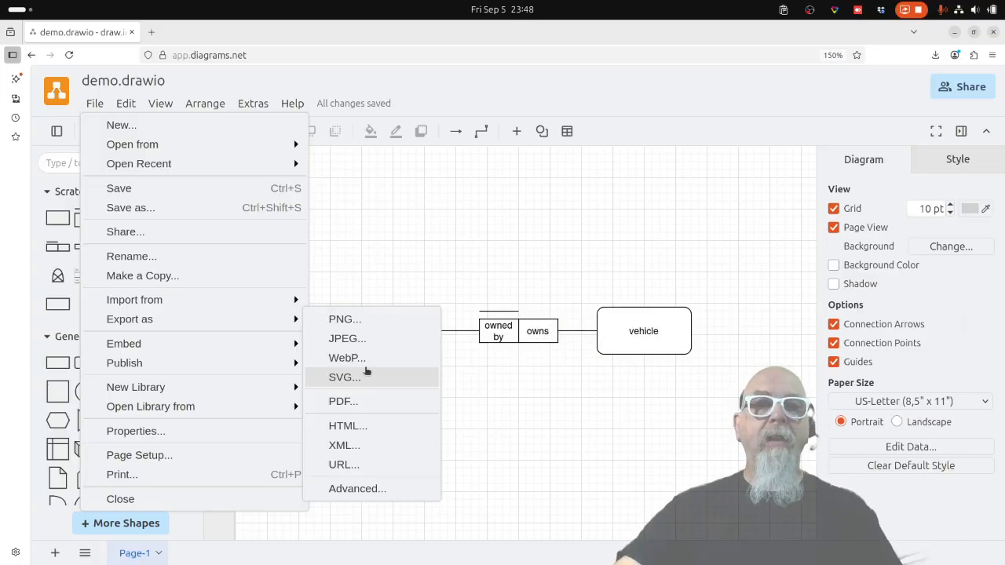
pyautogui.click(354, 320)
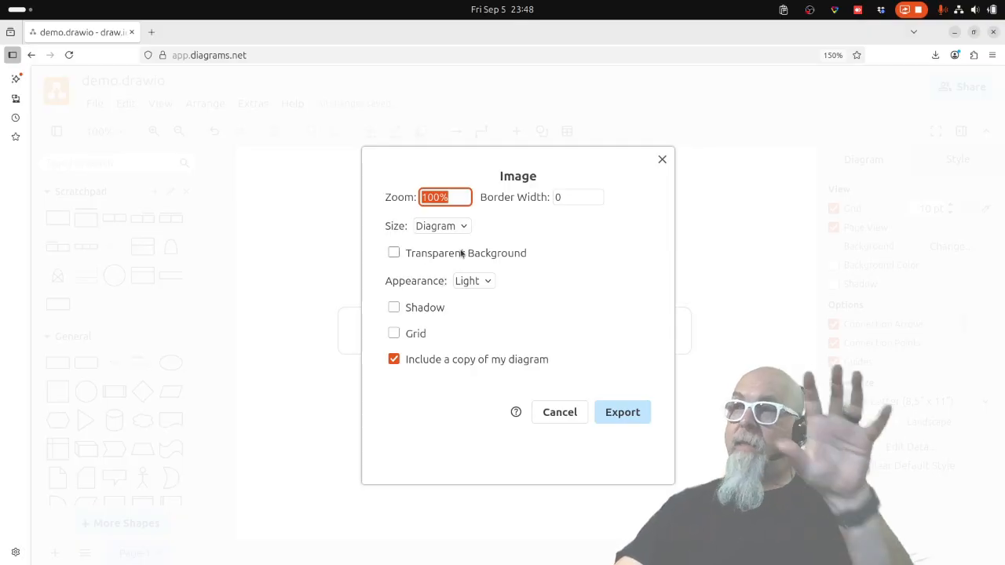
pyautogui.click(615, 414)
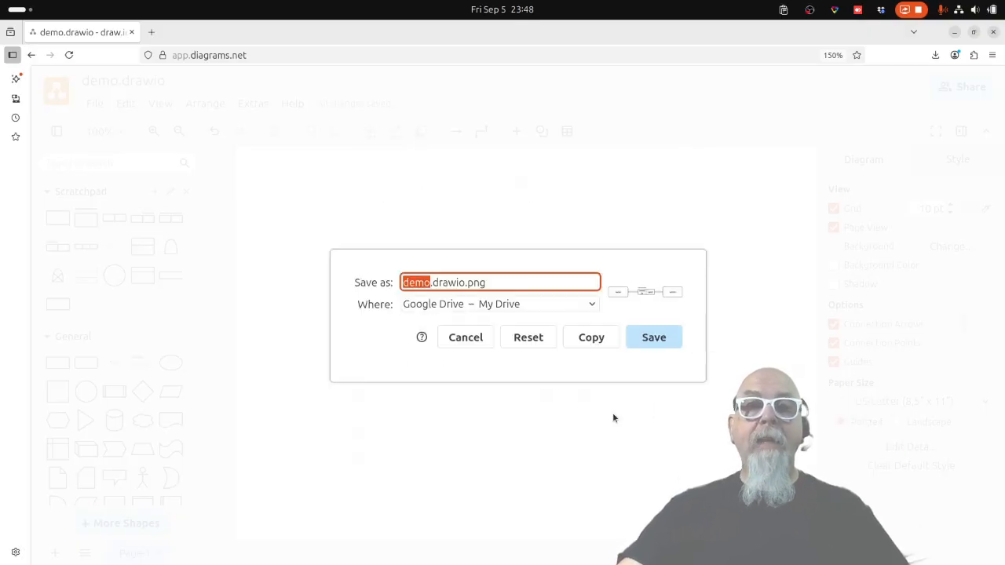
pyautogui.click(591, 306)
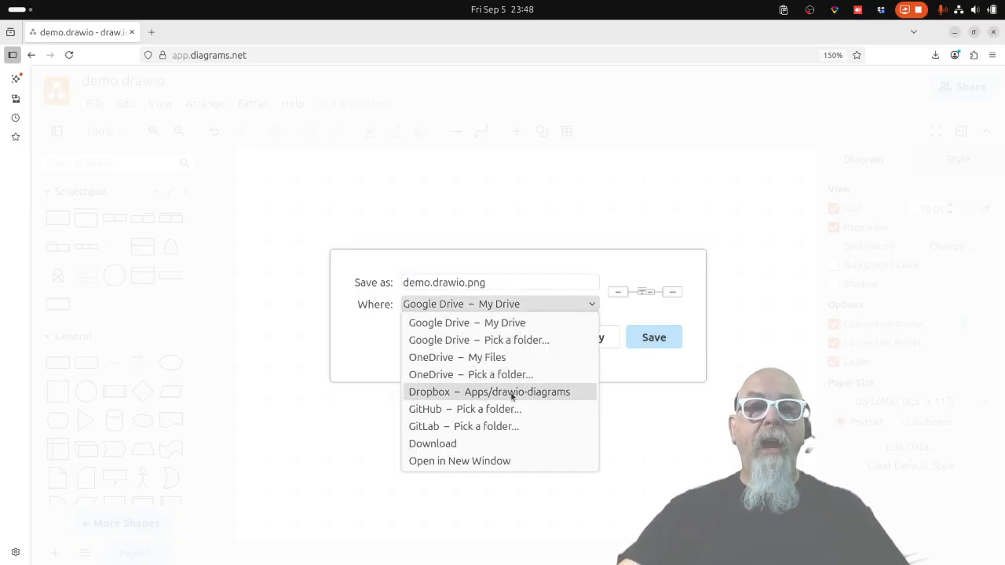
pyautogui.click(507, 443)
pyautogui.click(654, 338)
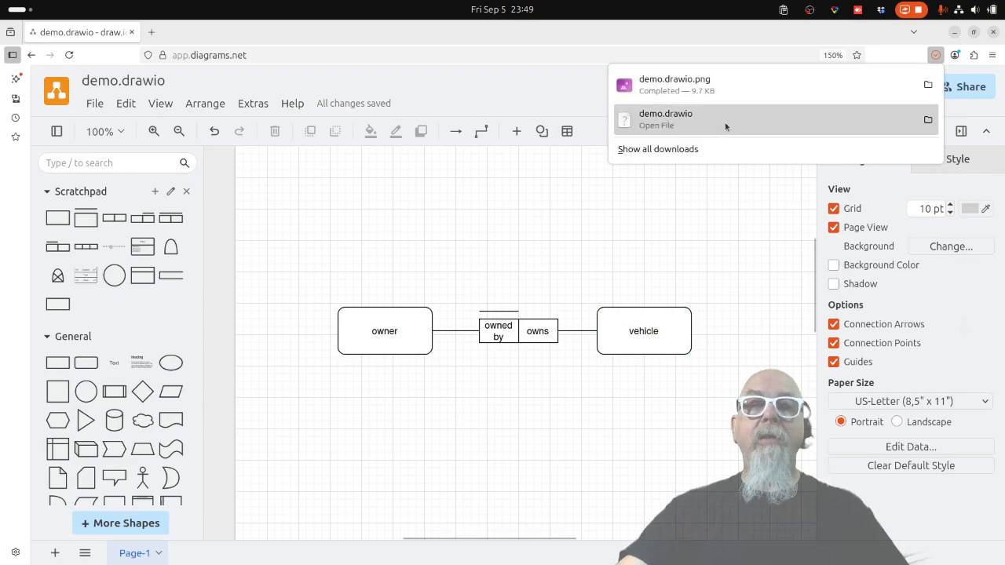
# Check the exported demo.drawio.png from the Downloads folder in the image viewer, widening the viewer window and closing it after inspection
pyautogui.click(677, 150)
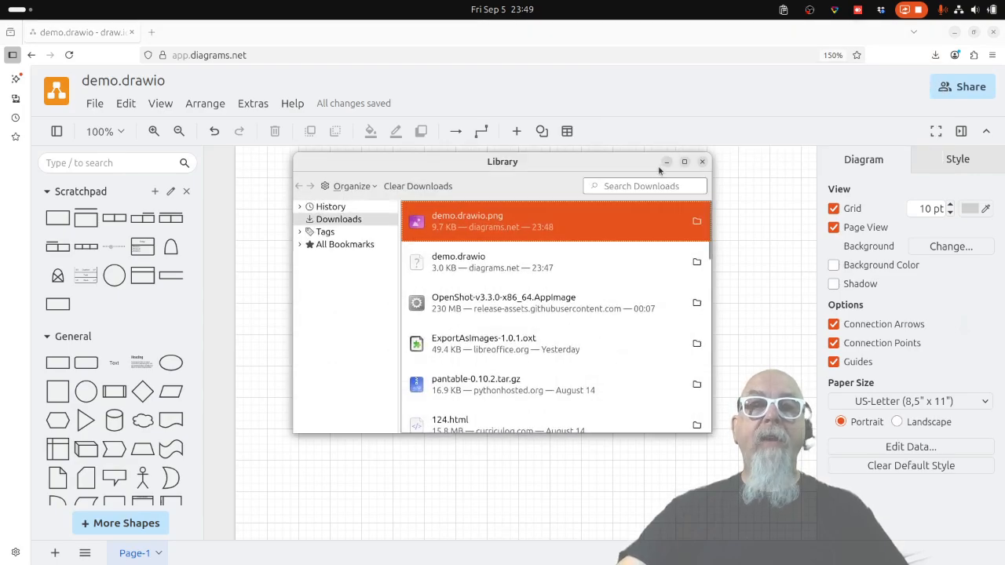
pyautogui.click(703, 162)
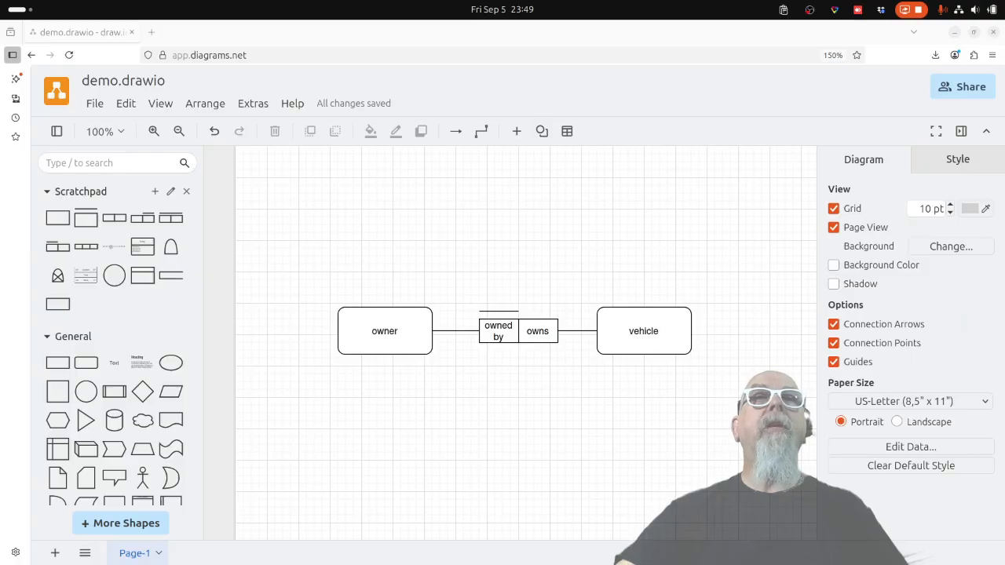
pyautogui.moveTo(457, 0); pyautogui.dragTo(463, 169)
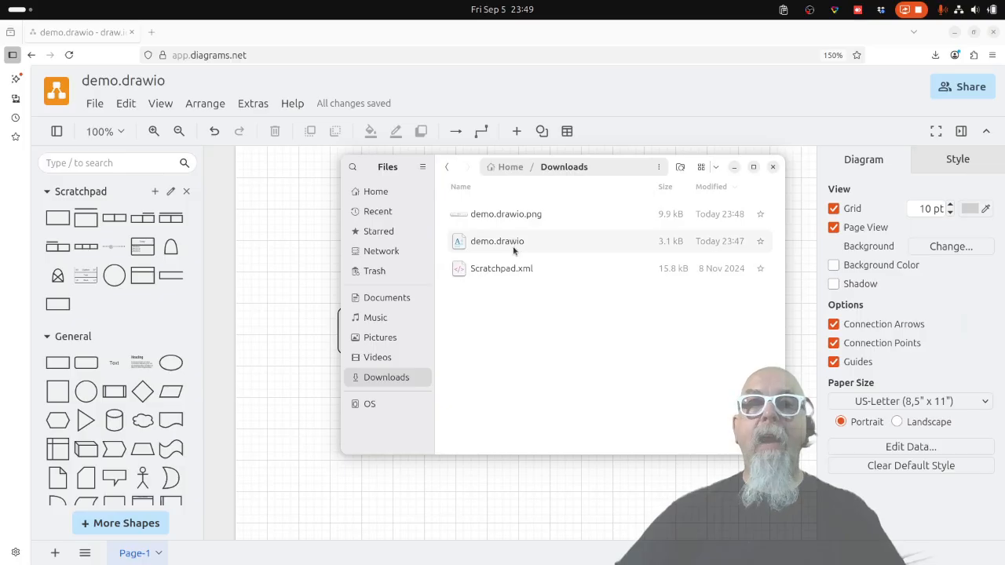
pyautogui.doubleClick(520, 215)
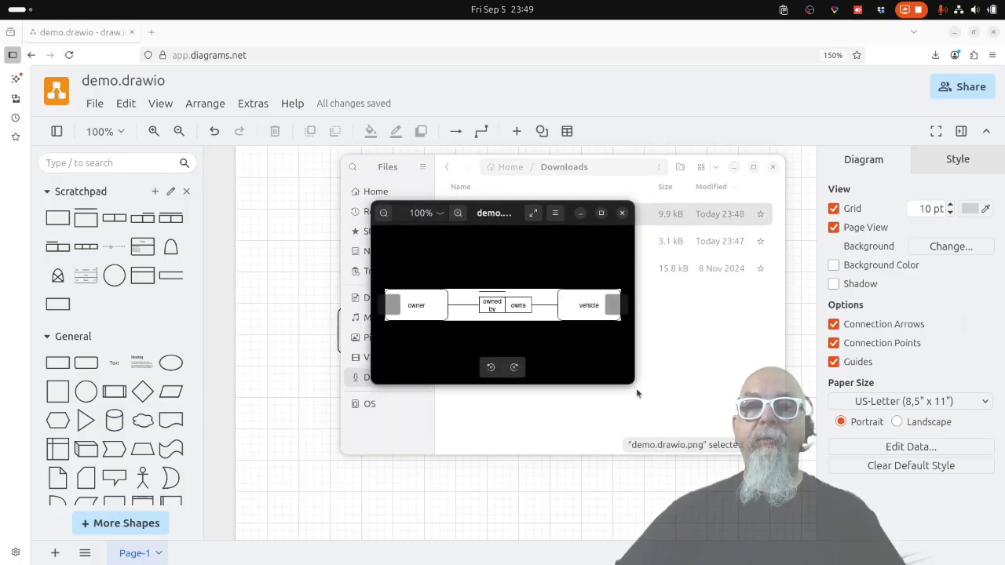
pyautogui.moveTo(632, 385); pyautogui.dragTo(730, 388)
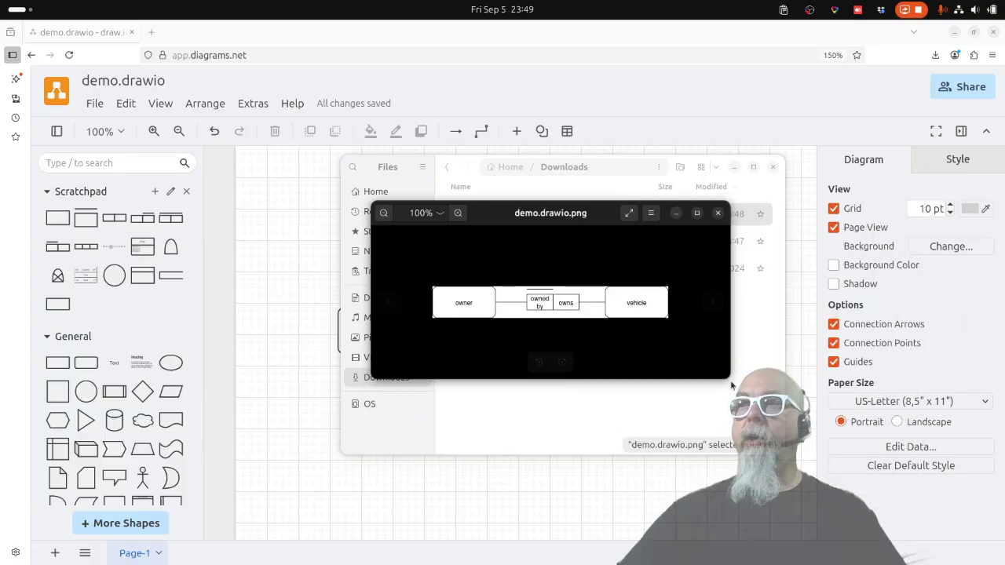
pyautogui.click(722, 215)
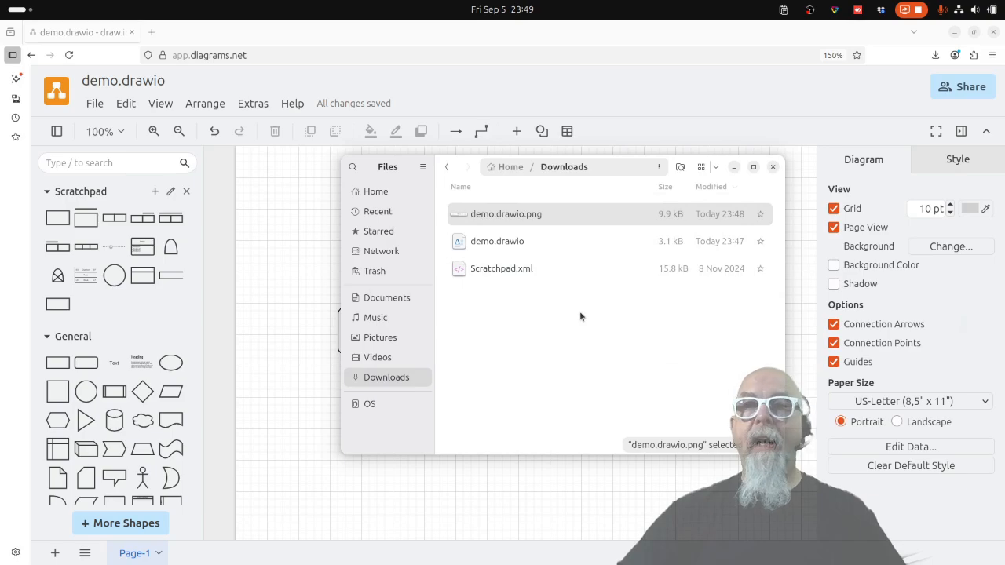